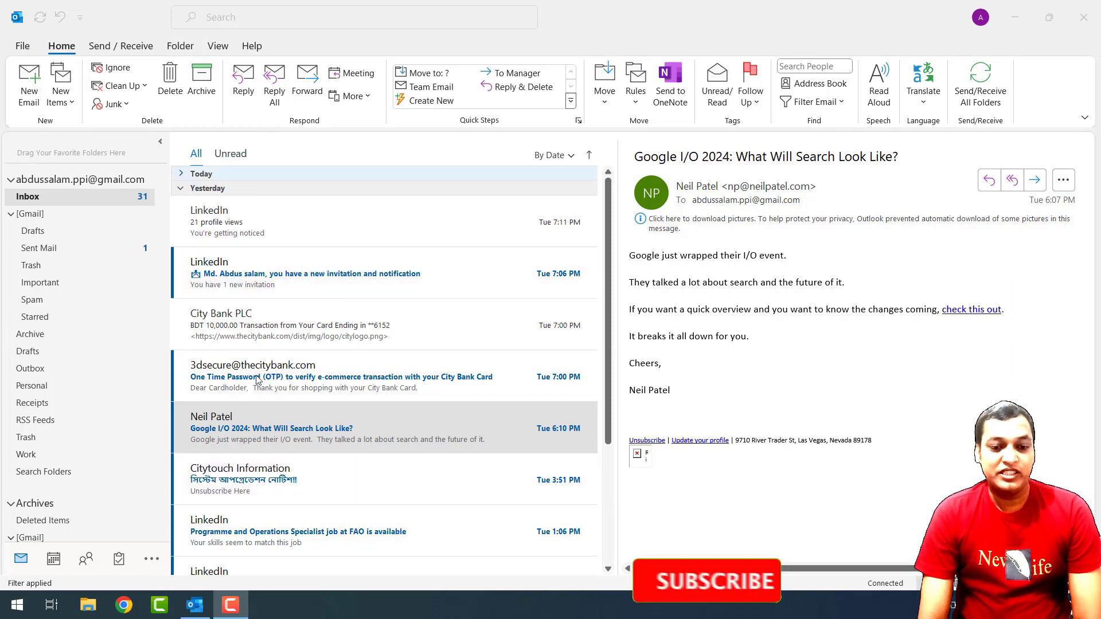
Read the Citytouch Information message, then close its separate message window.
left_click(255, 484)
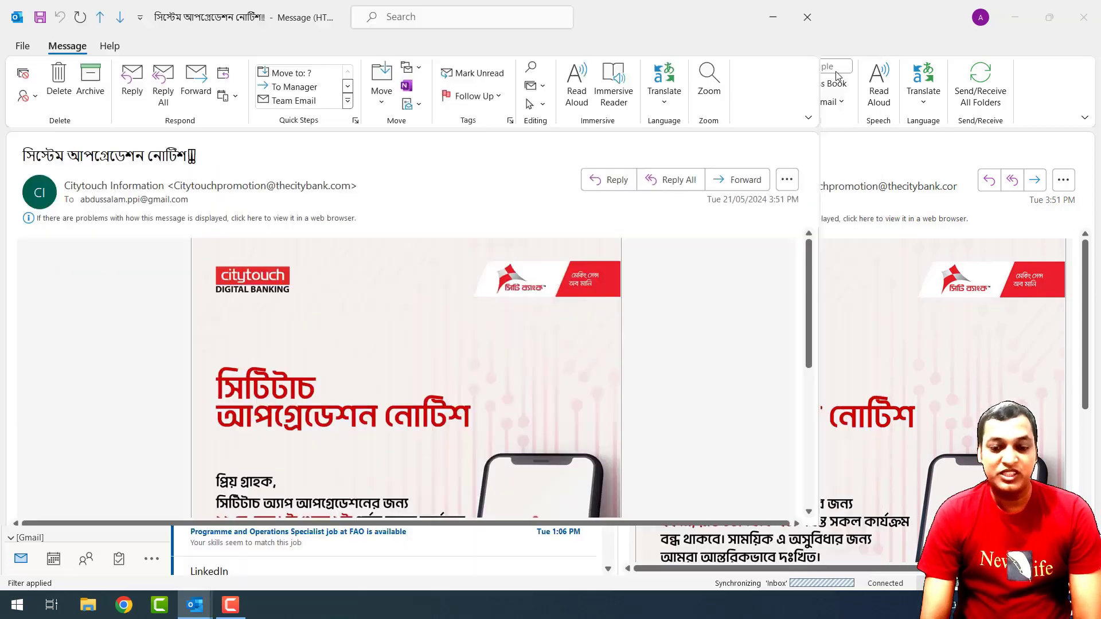
left_click(1087, 8)
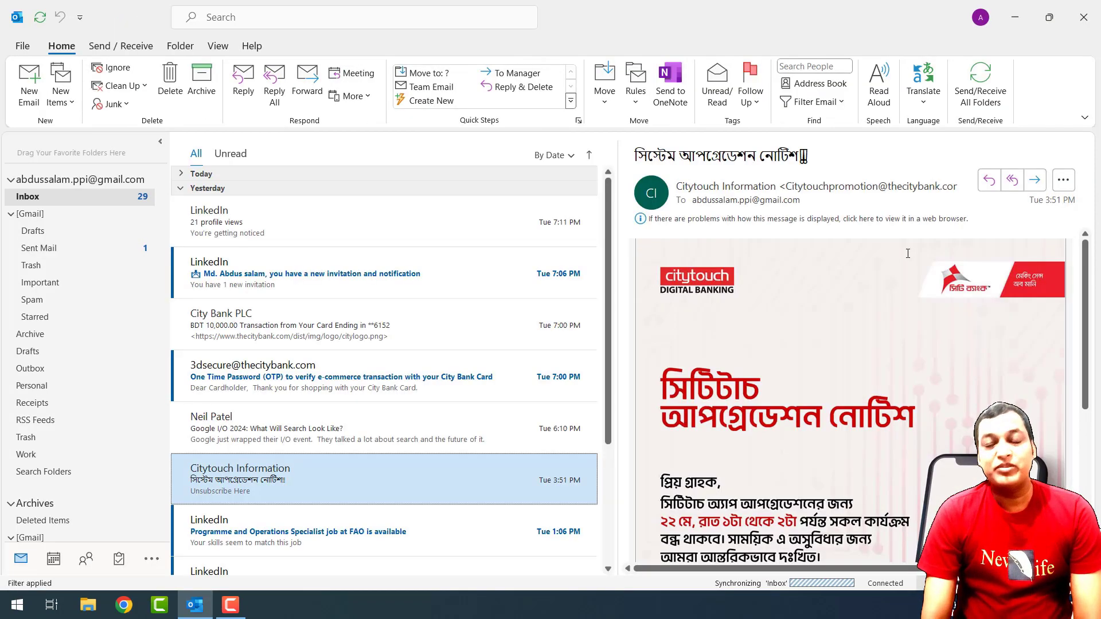
Turn the reading pane off and view the Citytouch message in its own window, then close it.
left_click(217, 46)
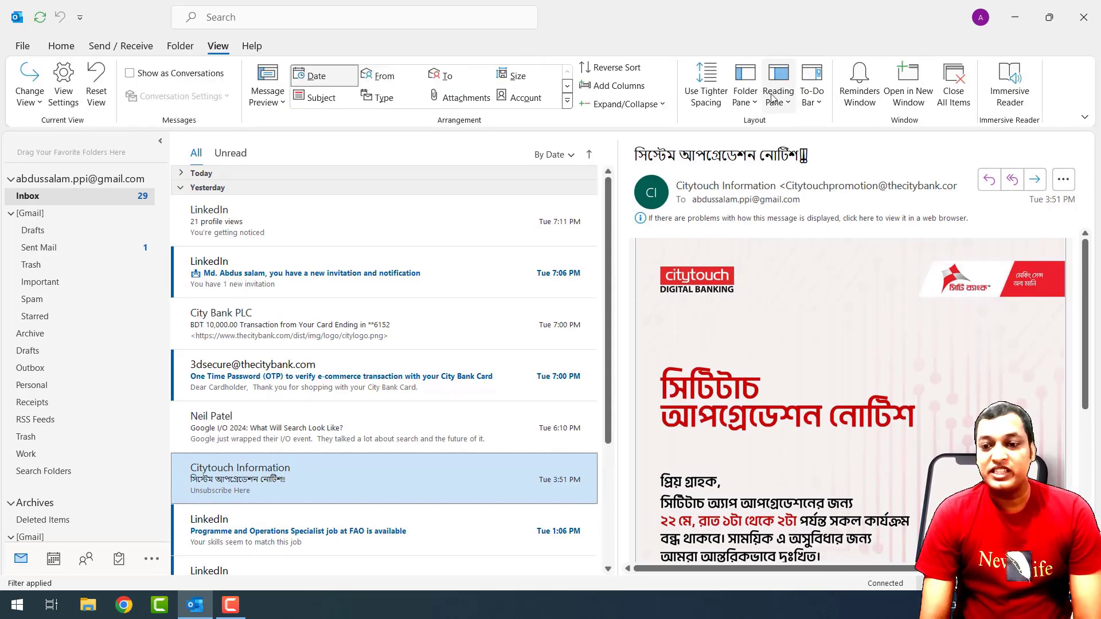
left_click(775, 105)
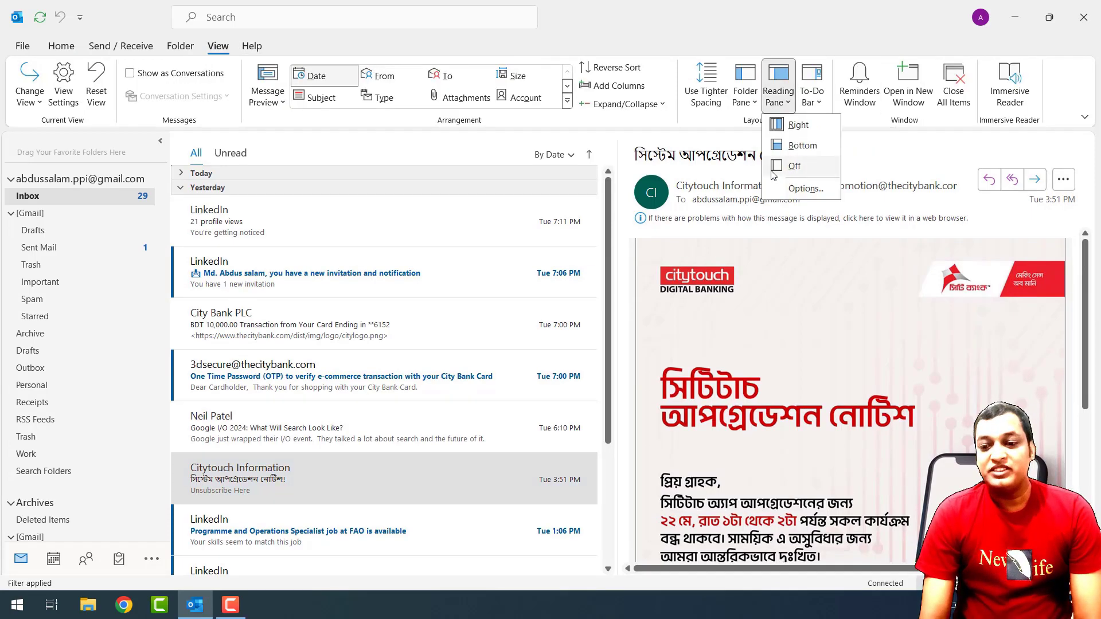
left_click(802, 170)
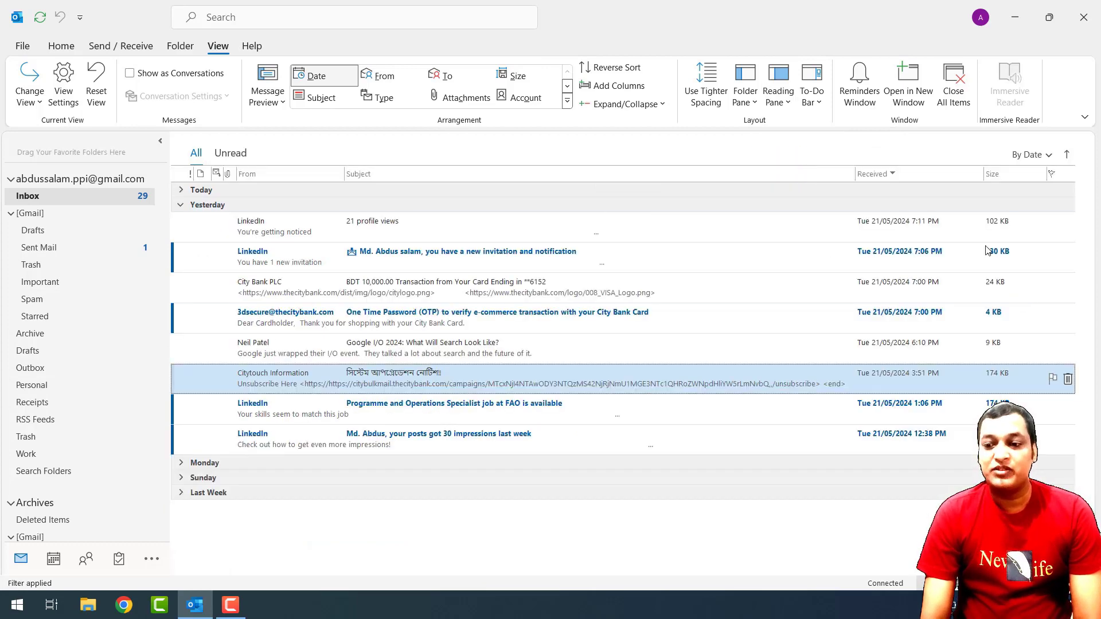
double_click(388, 388)
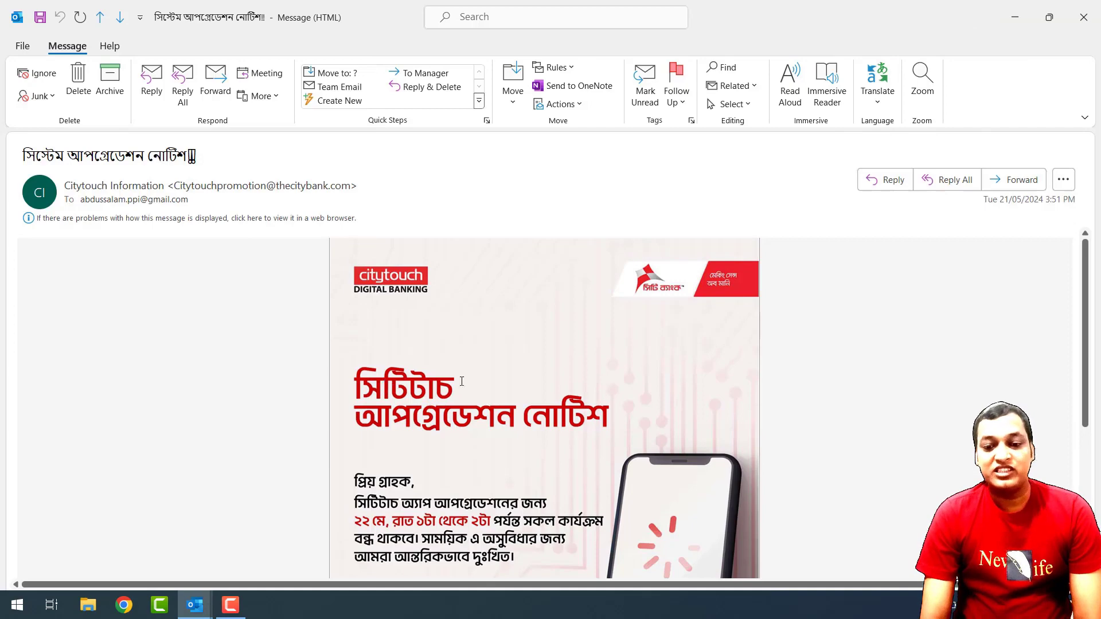
left_click(1084, 17)
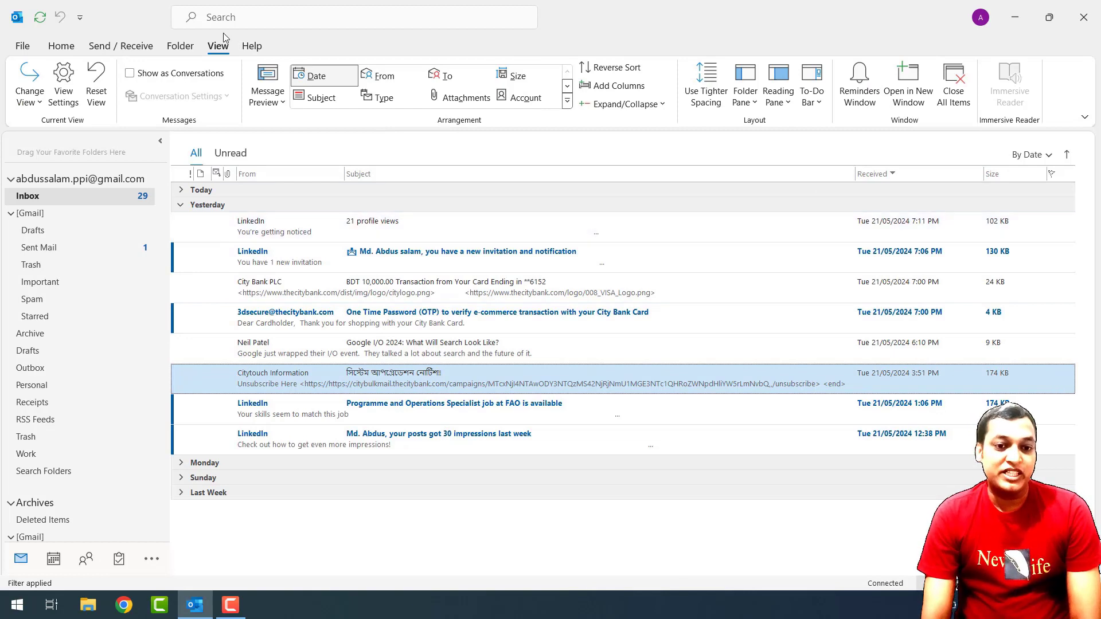
Place the reading pane below the message list and adjust its height.
left_click(781, 104)
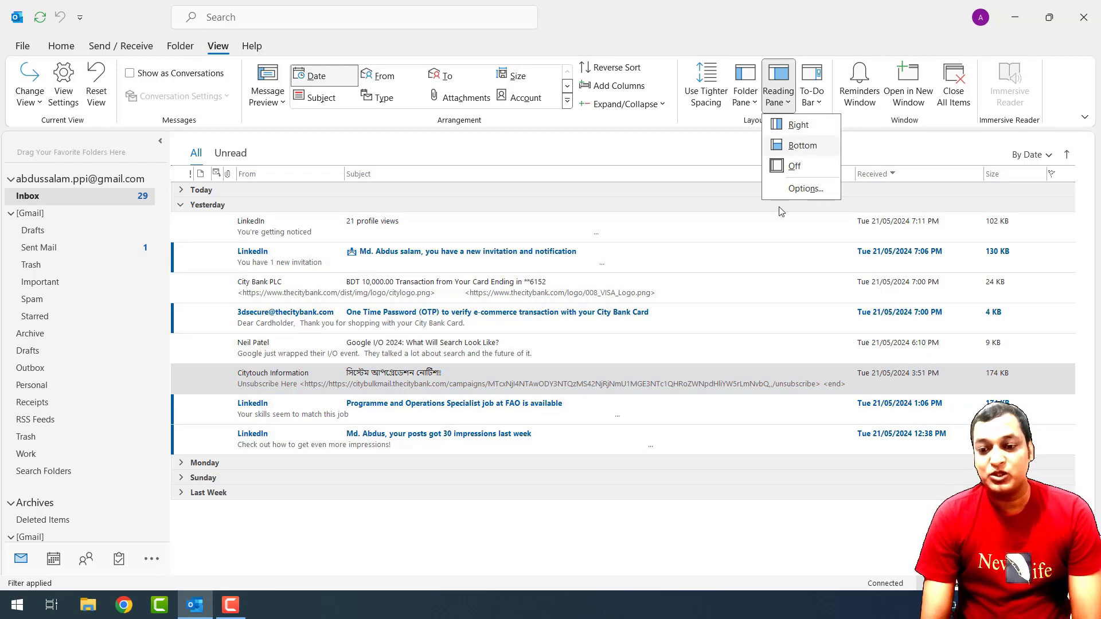
left_click(803, 146)
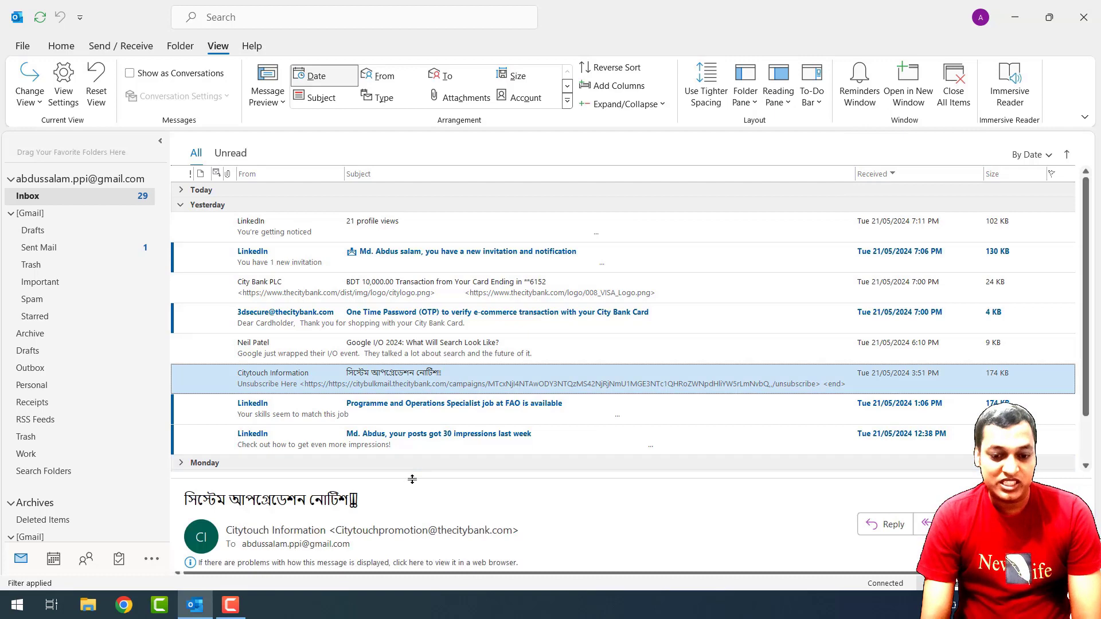
left_click_drag(413, 477, 424, 381)
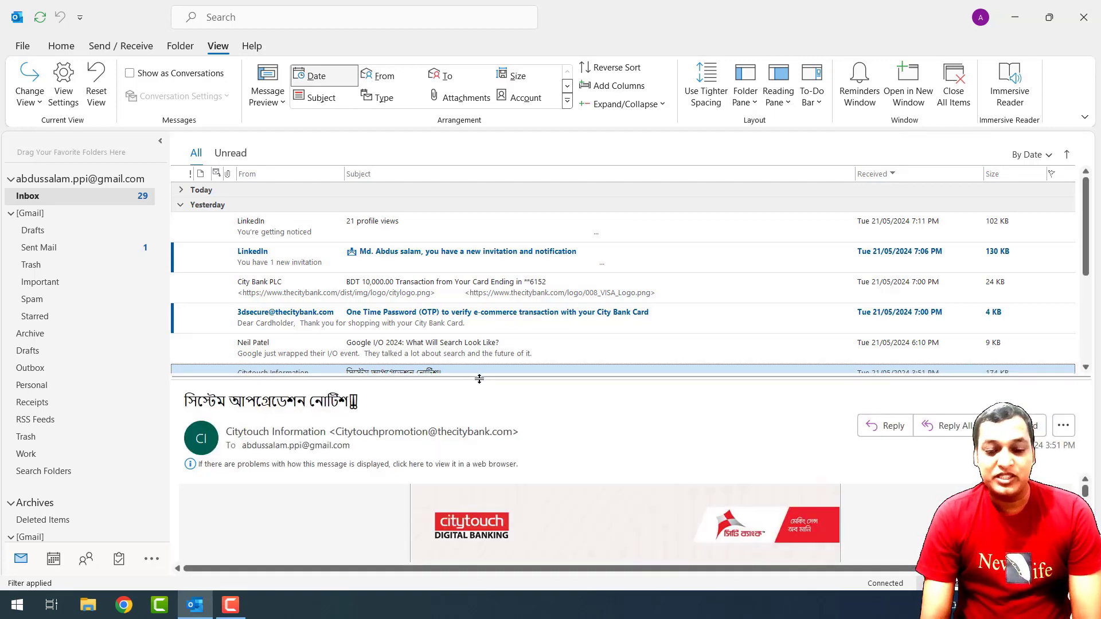
left_click_drag(480, 376, 482, 452)
Move the reading pane back to the right and bring up the To-Do Bar choices.
left_click(778, 107)
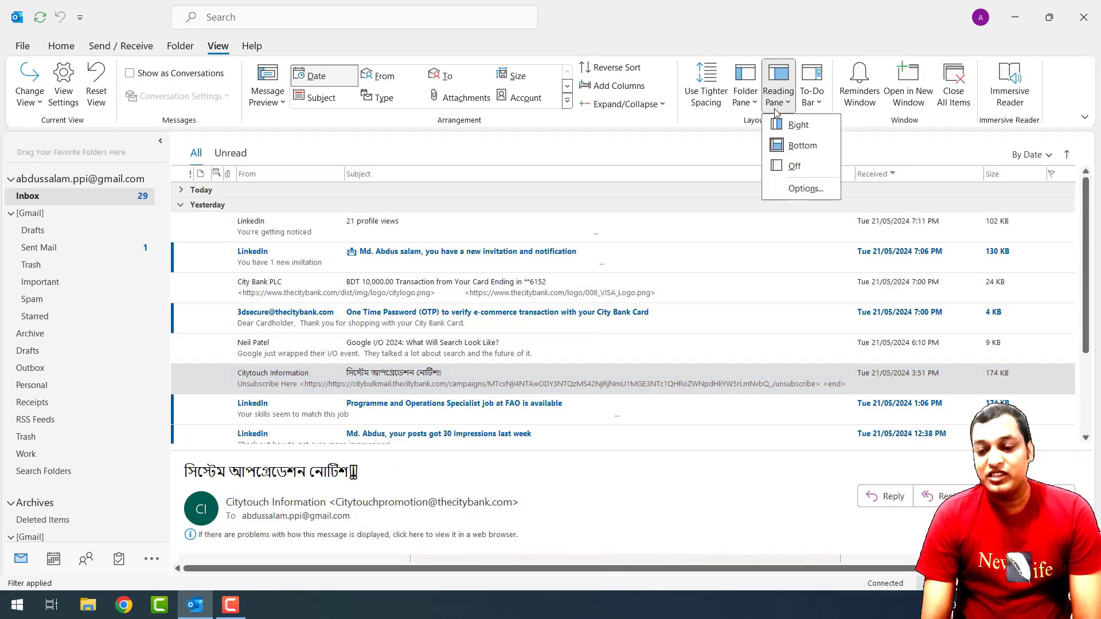
left_click(798, 128)
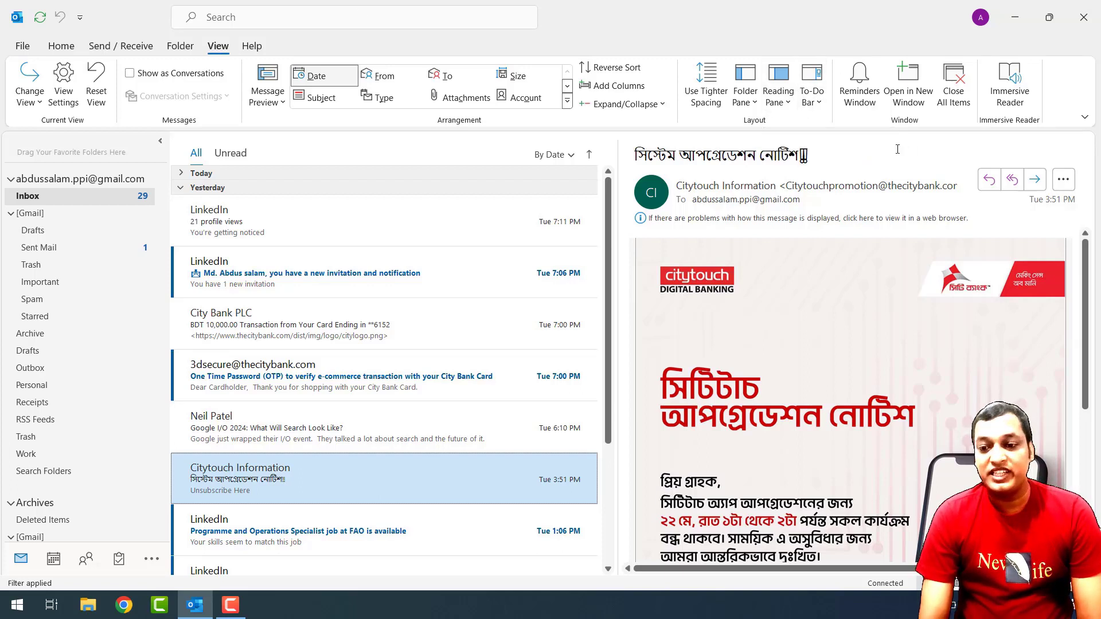
left_click(810, 103)
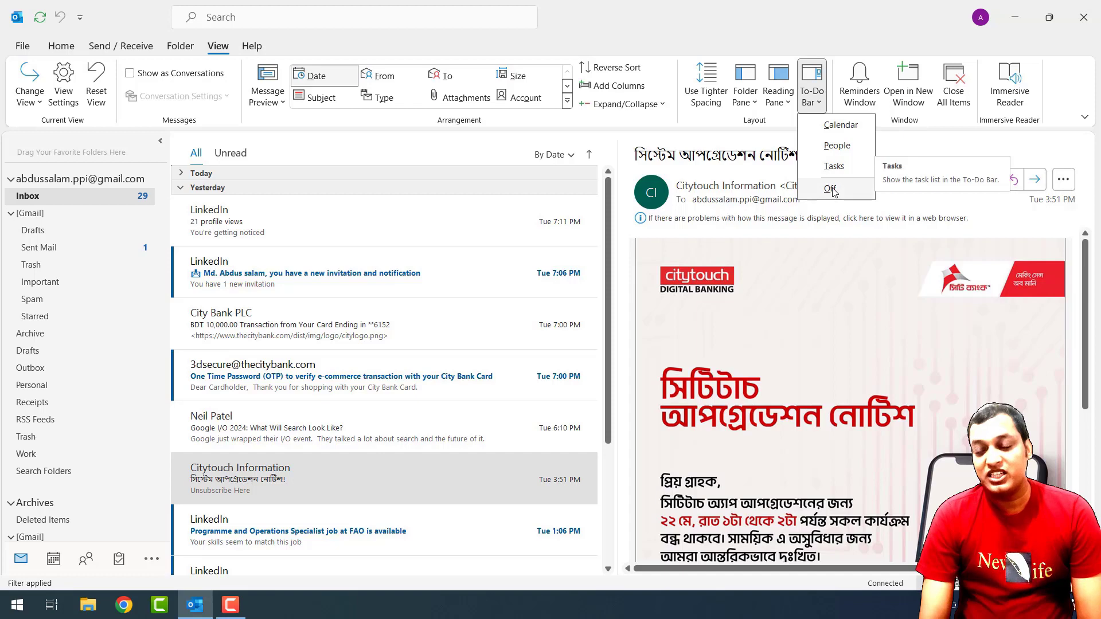
Add the Calendar and the Tasks list to the To-Do bar.
left_click(842, 128)
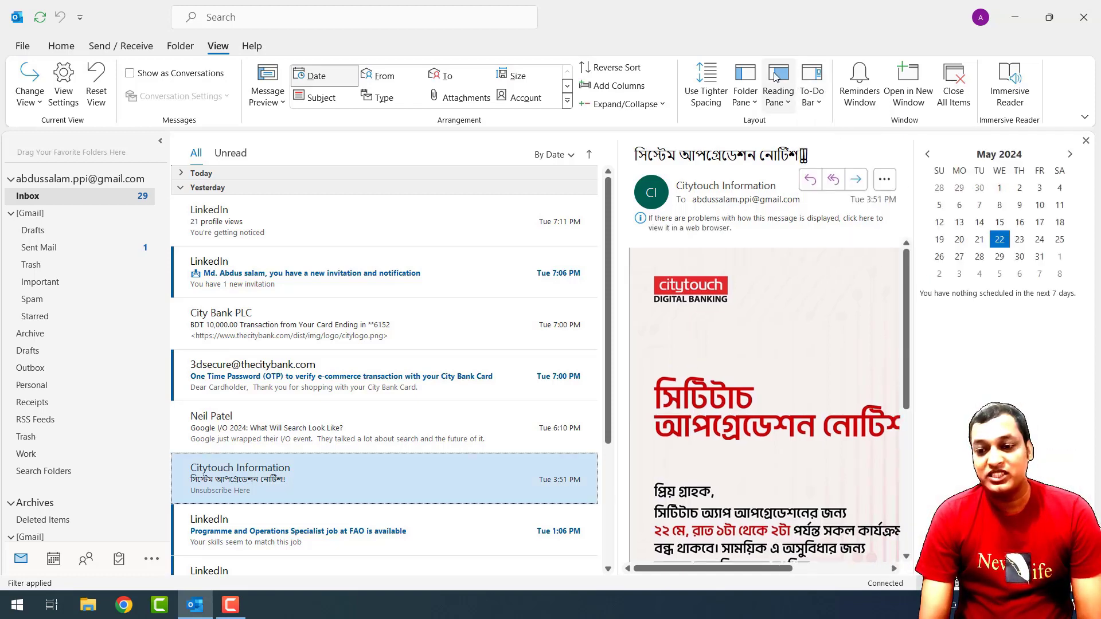
left_click(811, 96)
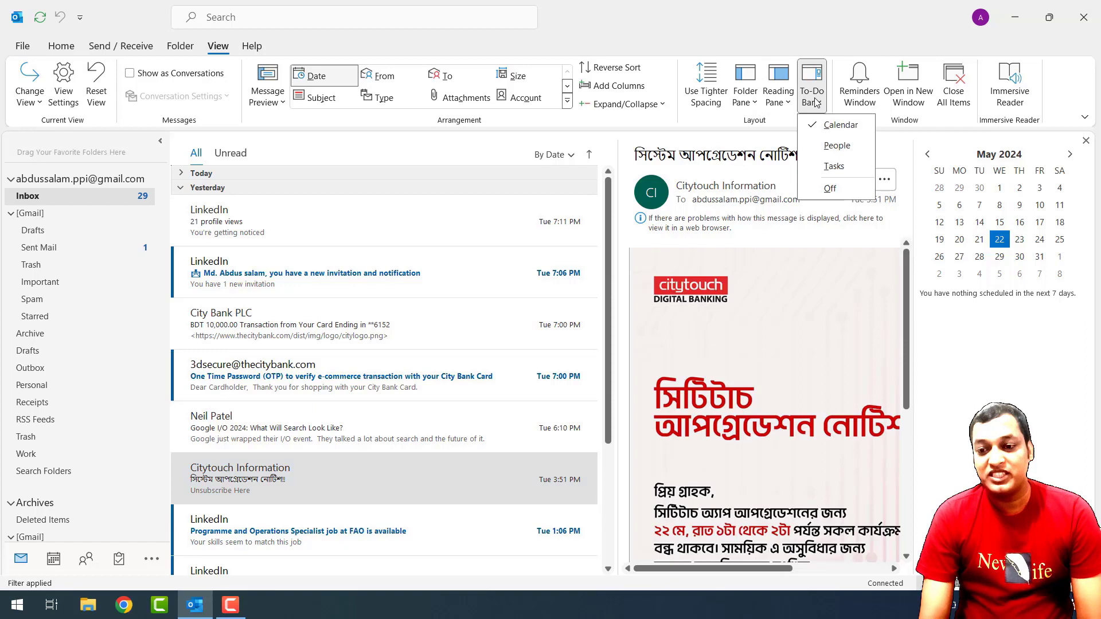
left_click(834, 166)
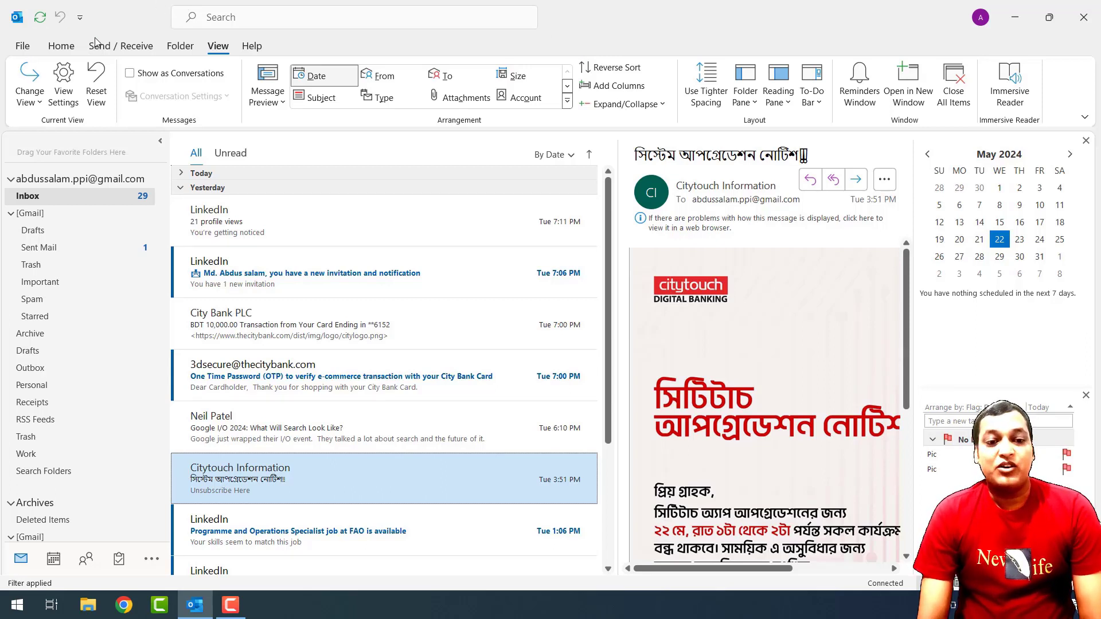
left_click(121, 45)
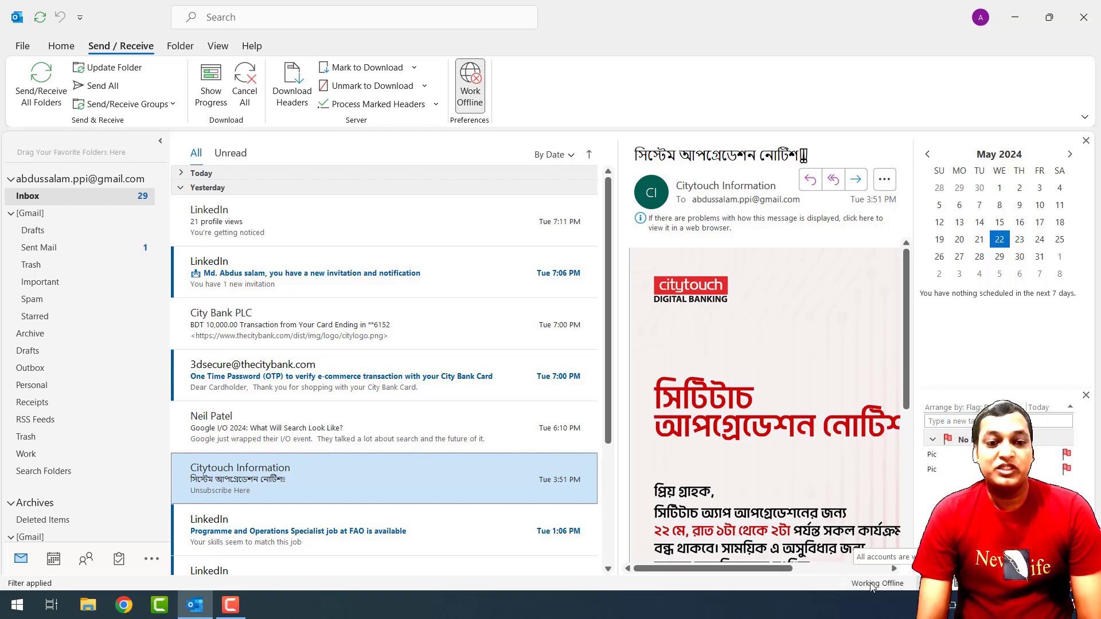
left_click(215, 47)
left_click(140, 50)
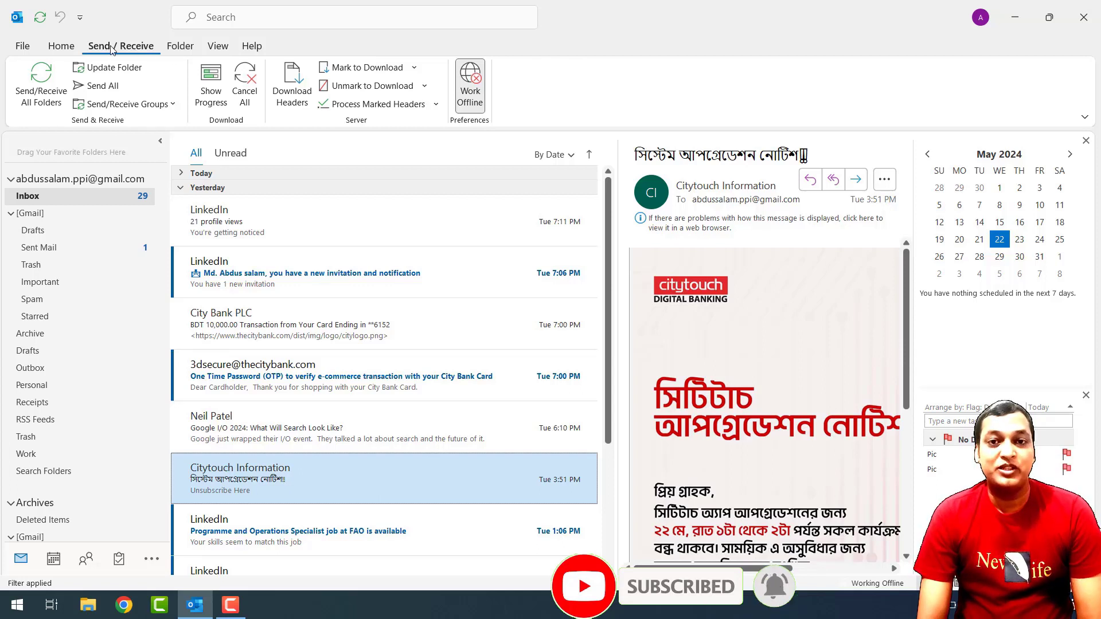
left_click(475, 86)
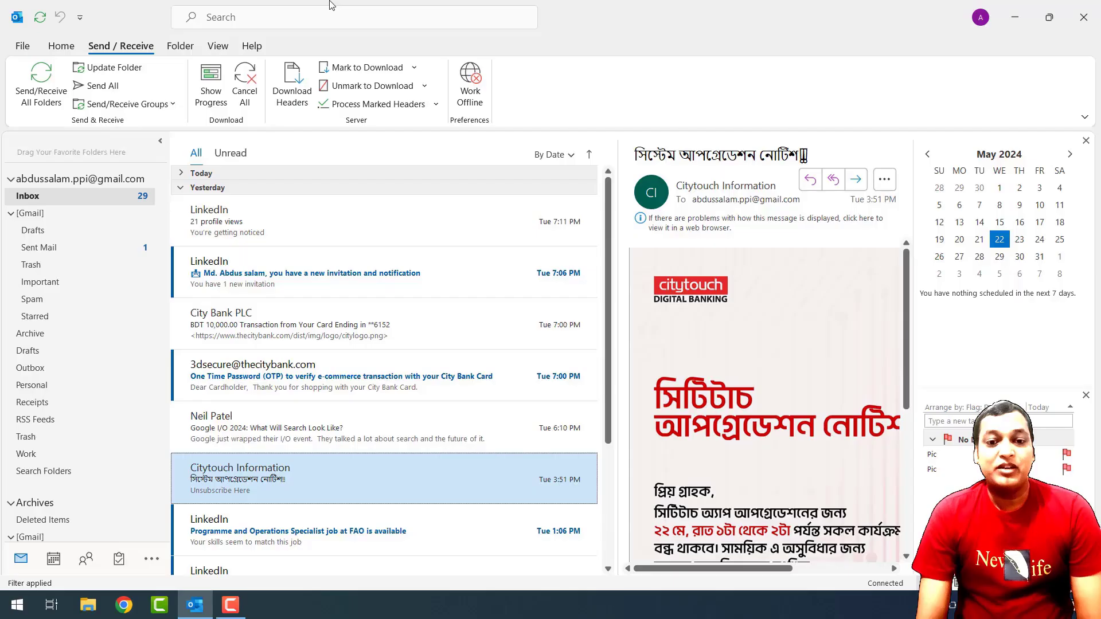
left_click(218, 46)
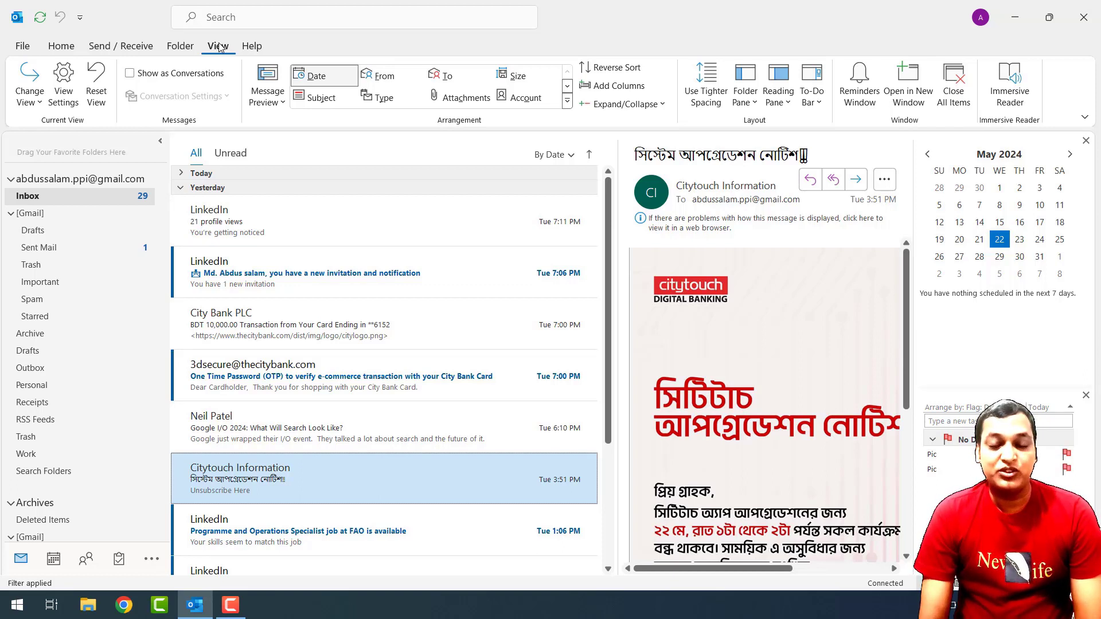
left_click(112, 46)
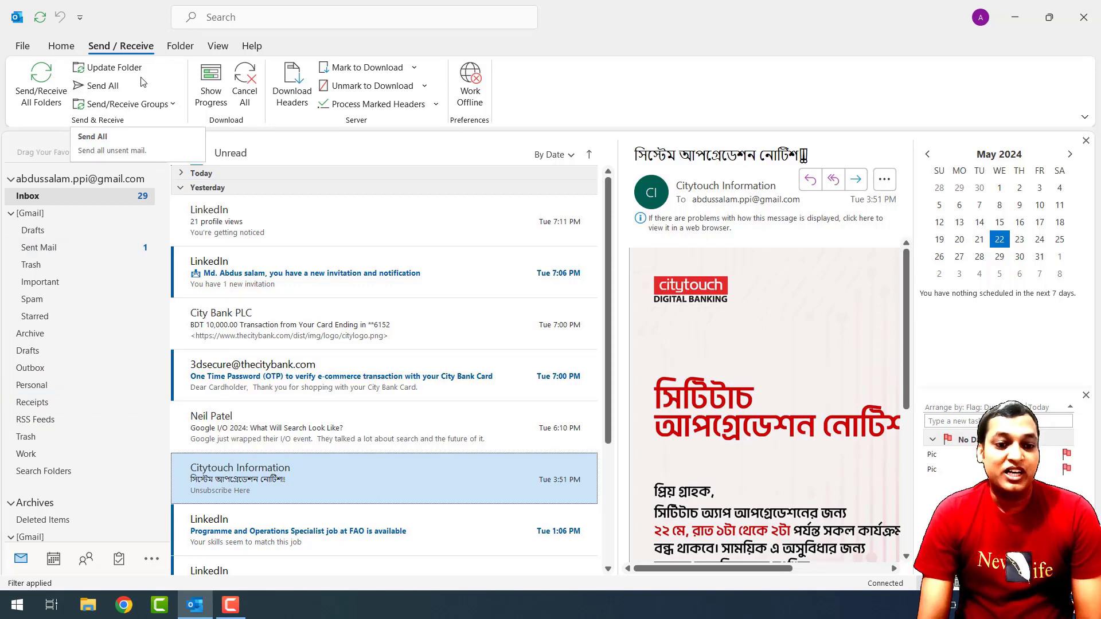
Select the Inbox and run Update Folder, then Send/Receive All Folders.
left_click(98, 69)
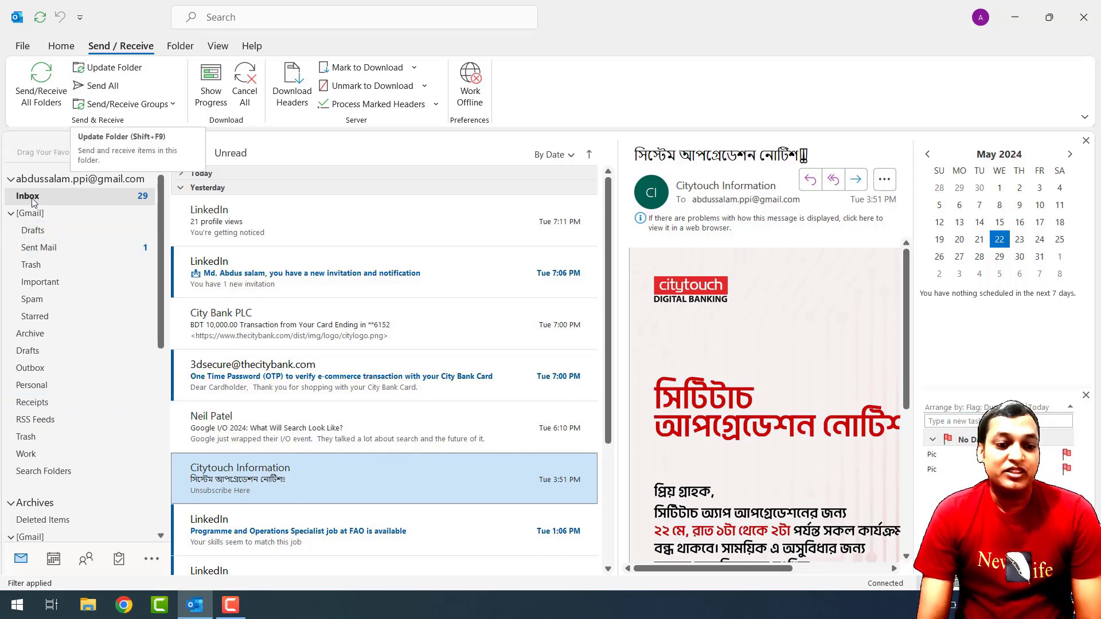
left_click(120, 70)
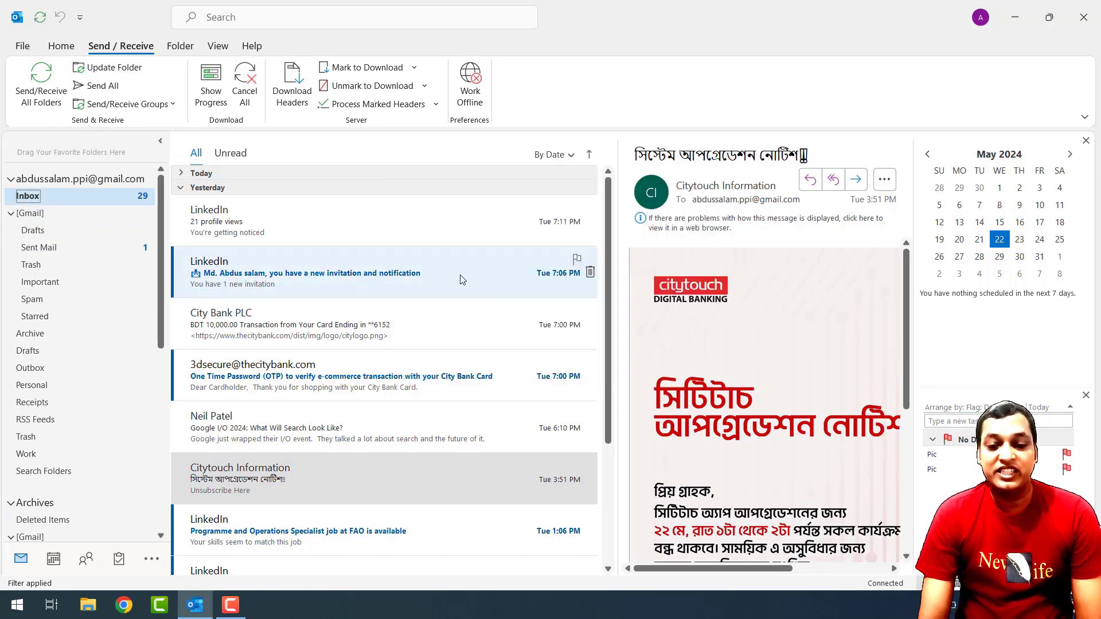
left_click(41, 80)
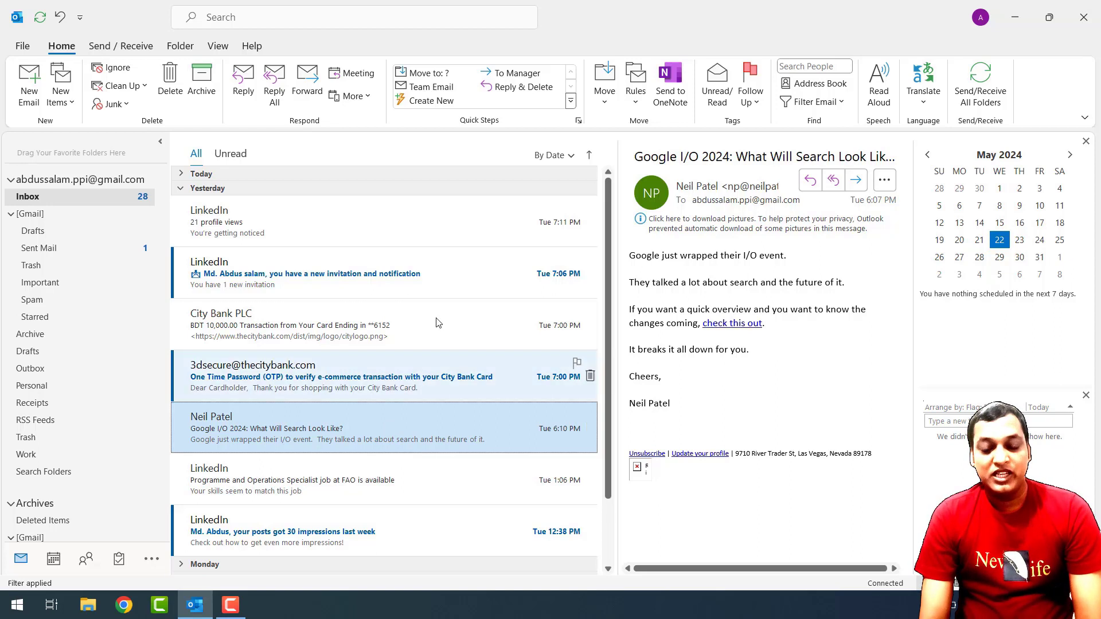
Flag the Neil Patel Google I/O 2024 email for follow-up so it joins the task list.
left_click(576, 416)
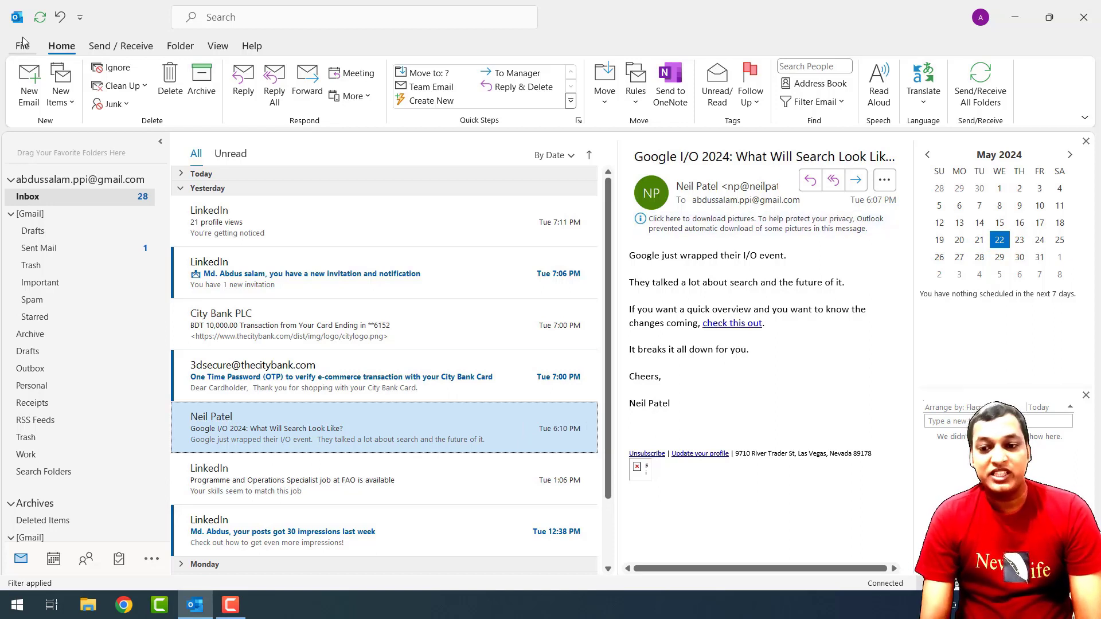
left_click(758, 97)
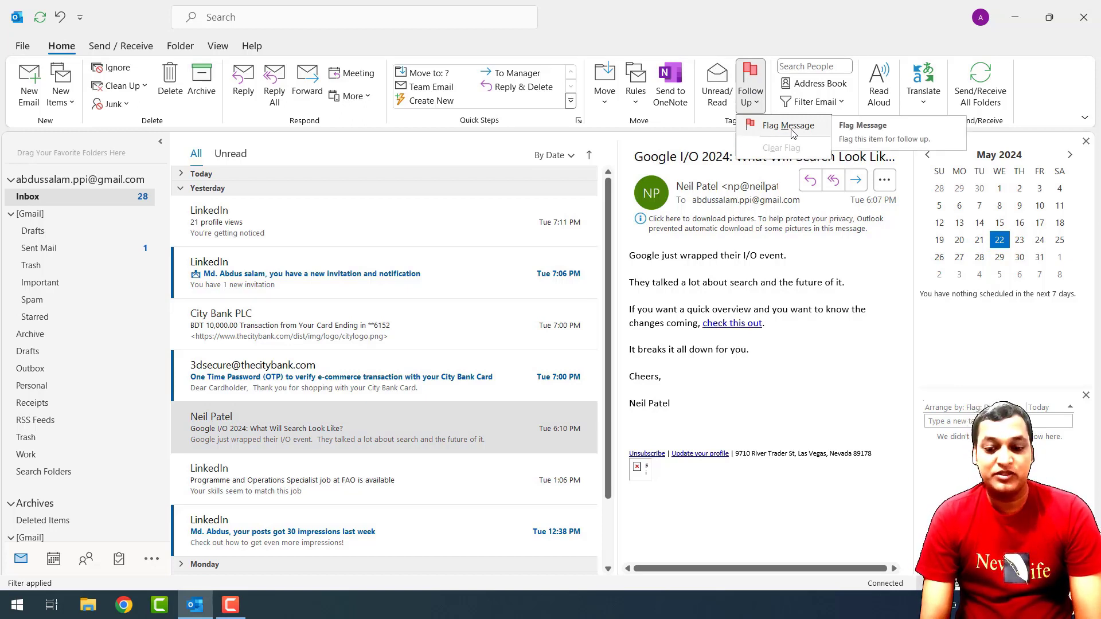
left_click(514, 431)
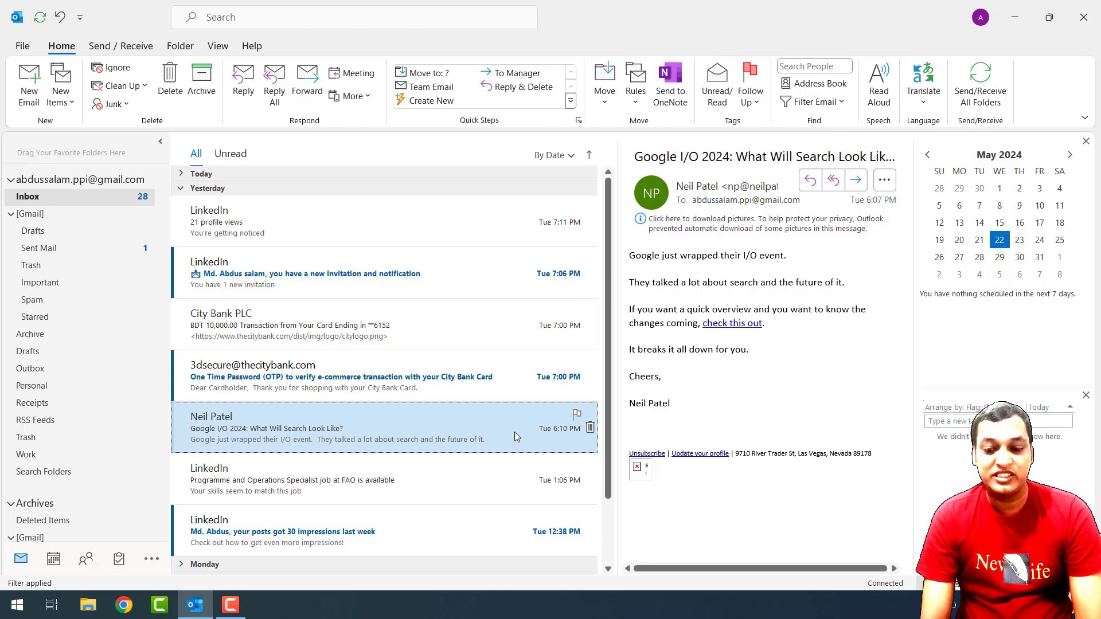
left_click(577, 415)
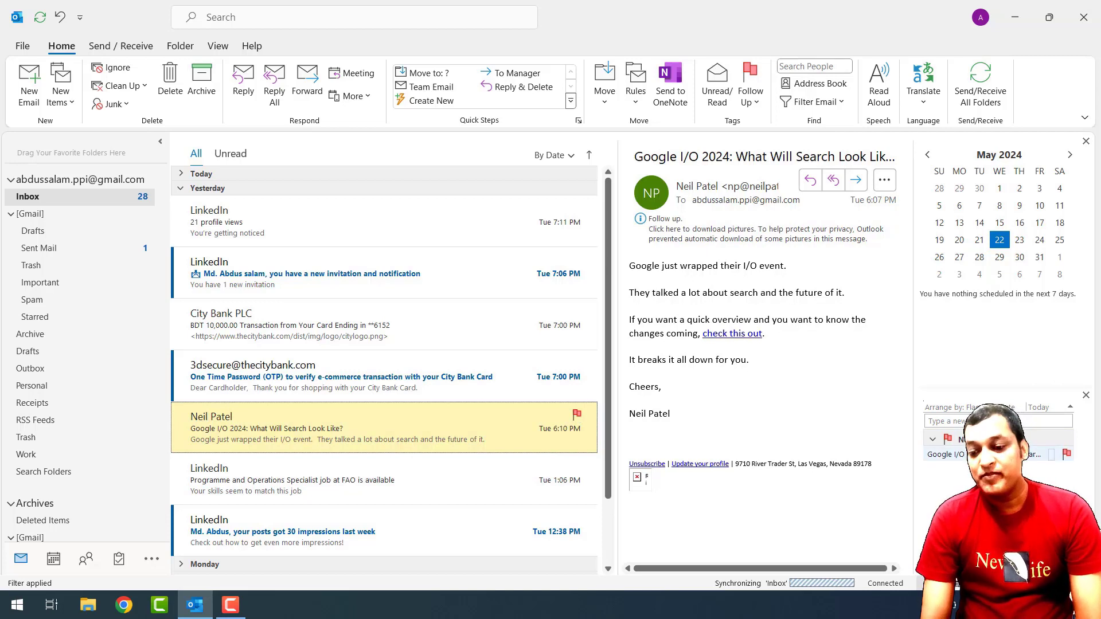
Select the flagged task, then view the City Bank PLC and LinkedIn job emails.
left_click(998, 454)
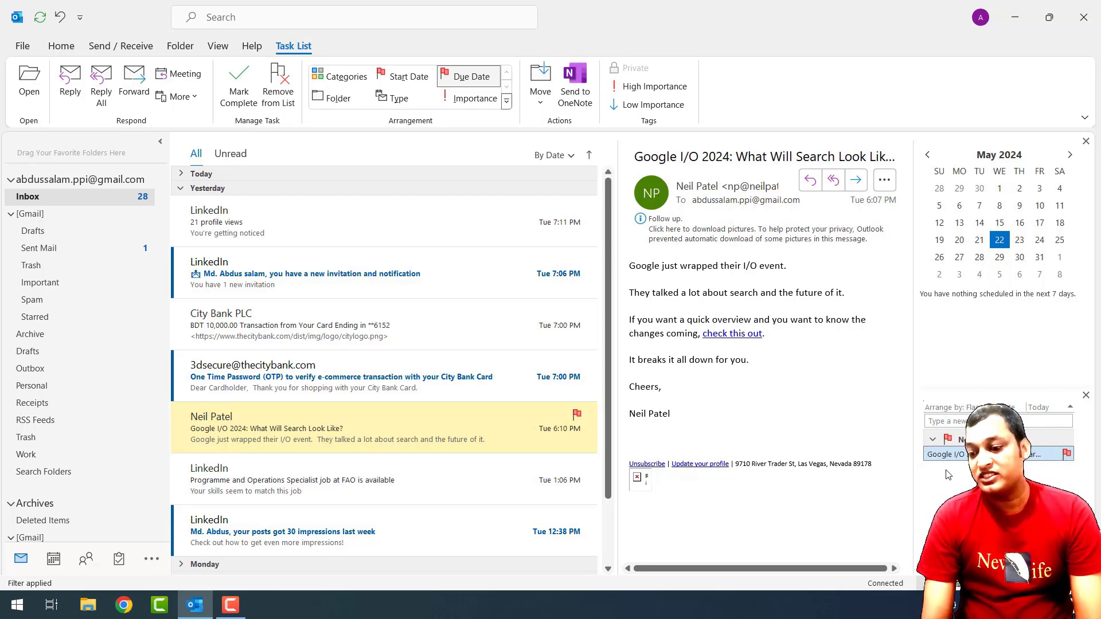
left_click(333, 331)
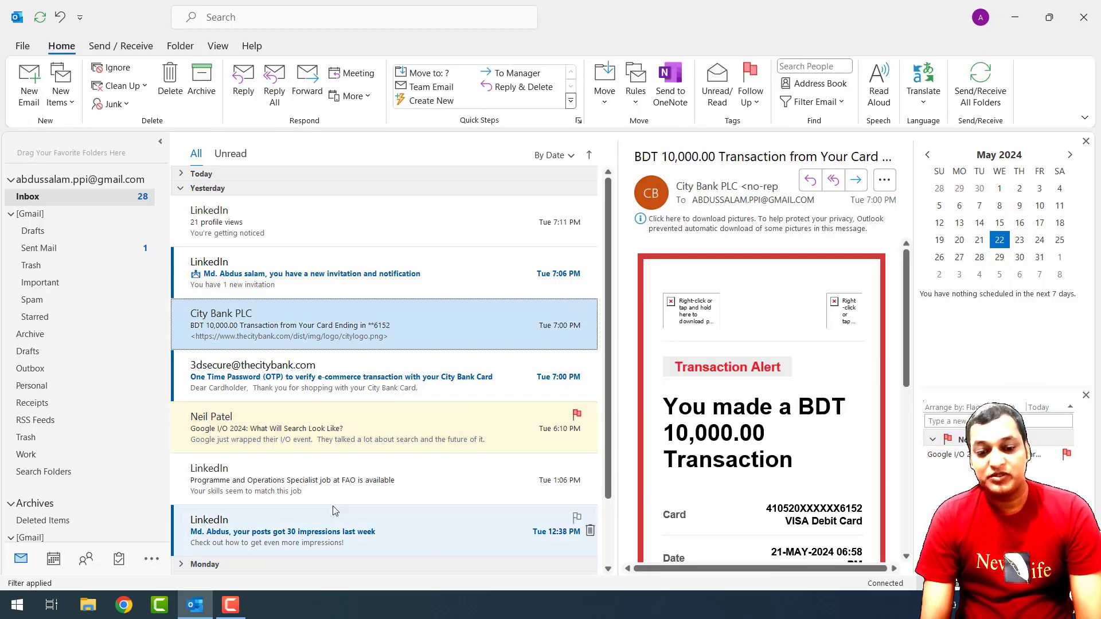
left_click(304, 485)
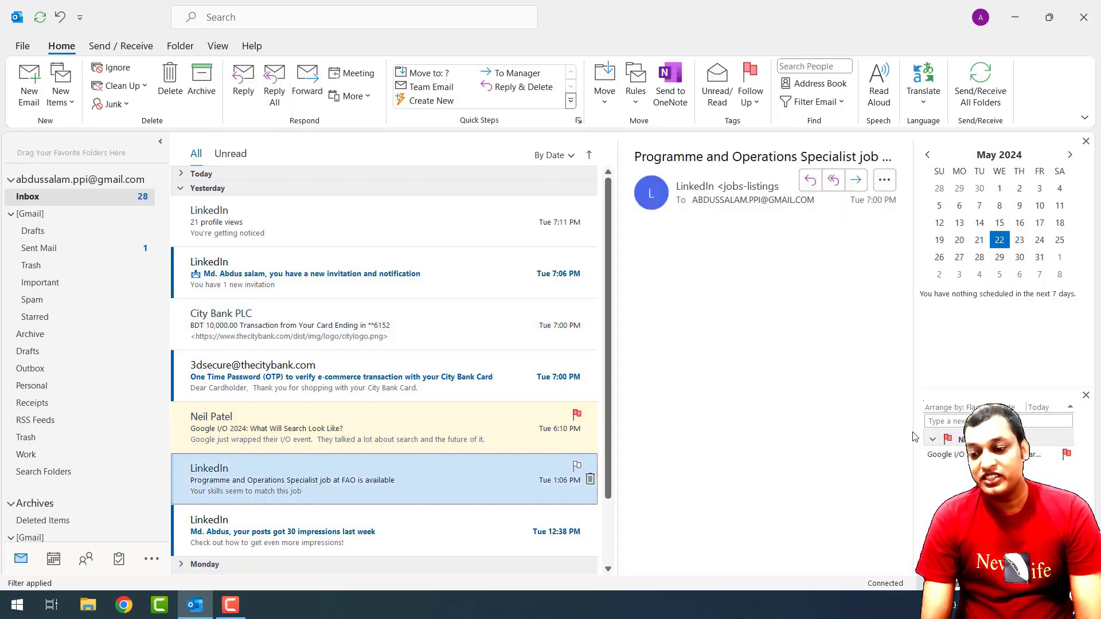
Mark the flagged Google I/O task complete, then look over and dismiss the New Items menu.
left_click(1067, 456)
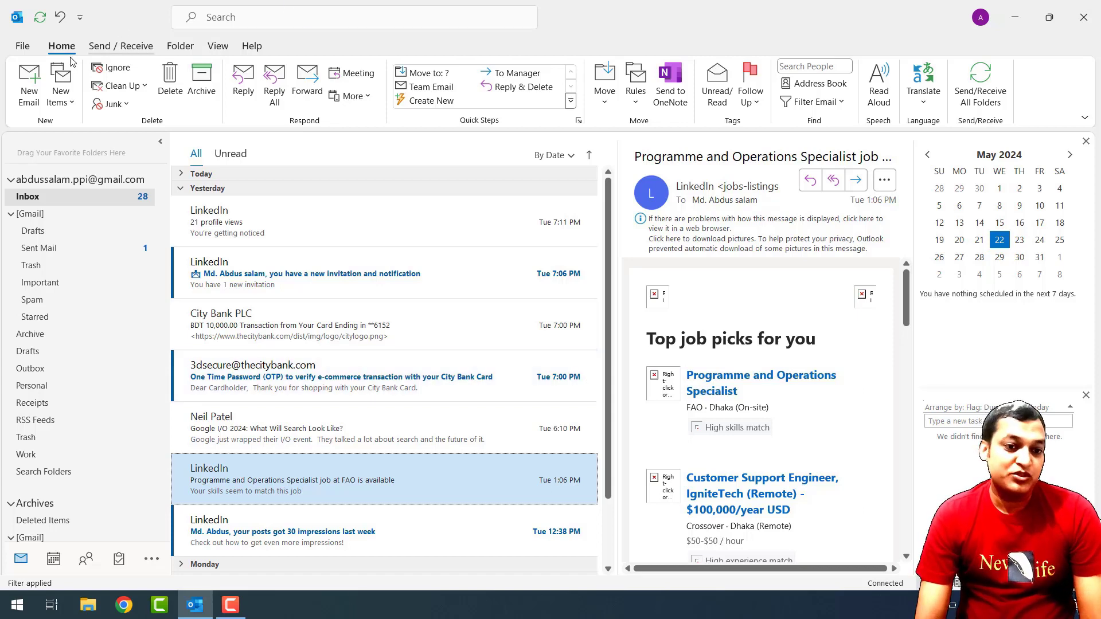
left_click(66, 109)
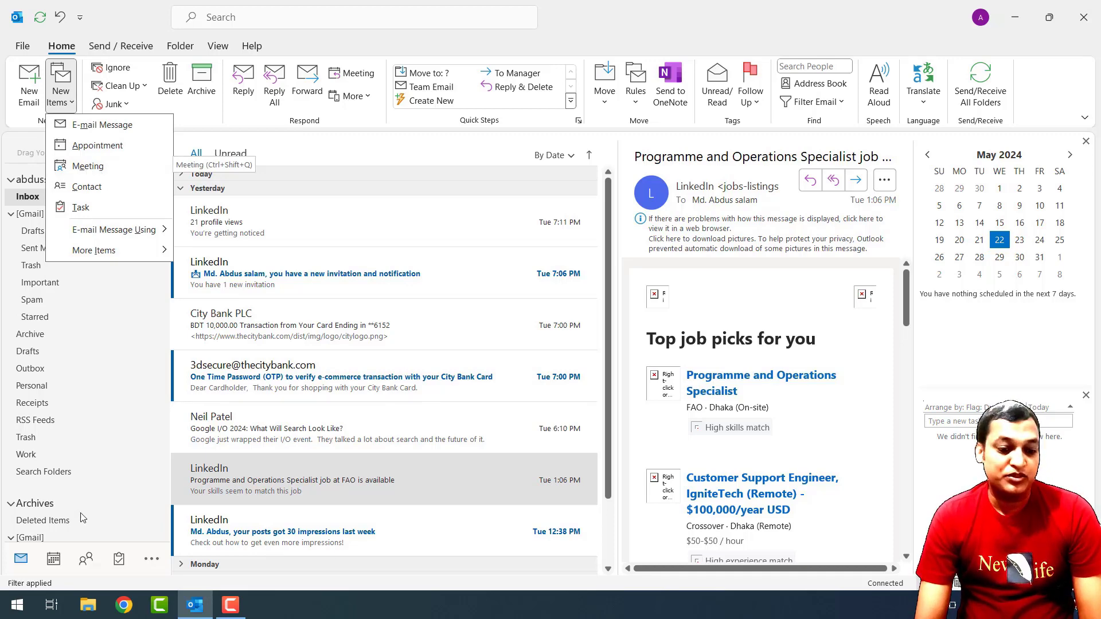
left_click(53, 565)
mouse_move(47, 559)
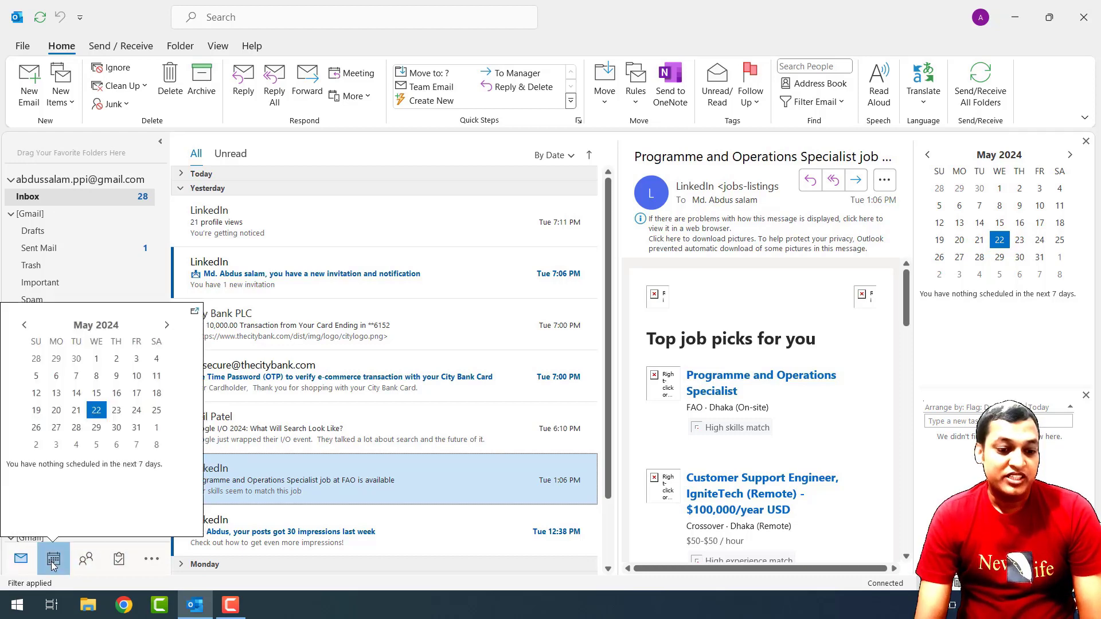
Switch to the Calendar's May 2024 month view and look over the New Items choices.
left_click(53, 563)
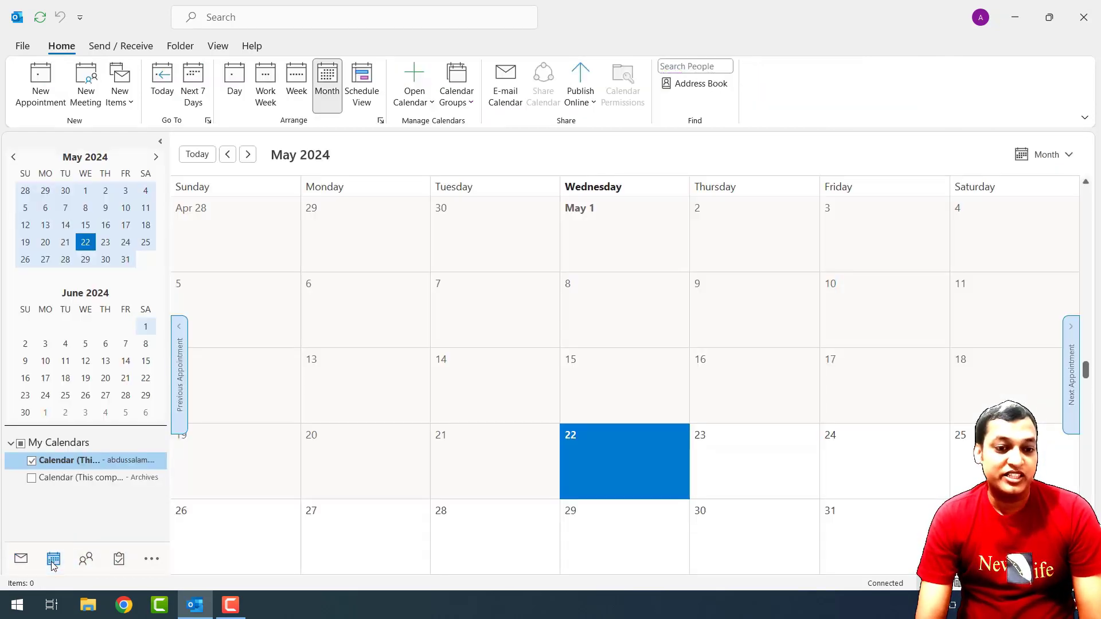
left_click(118, 103)
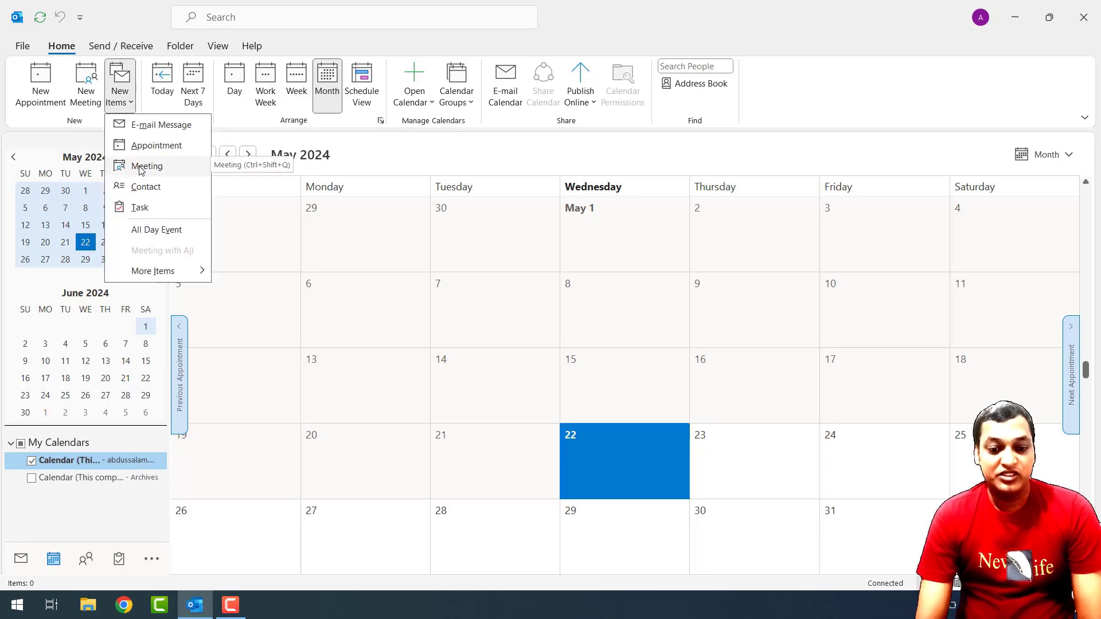
left_click(906, 396)
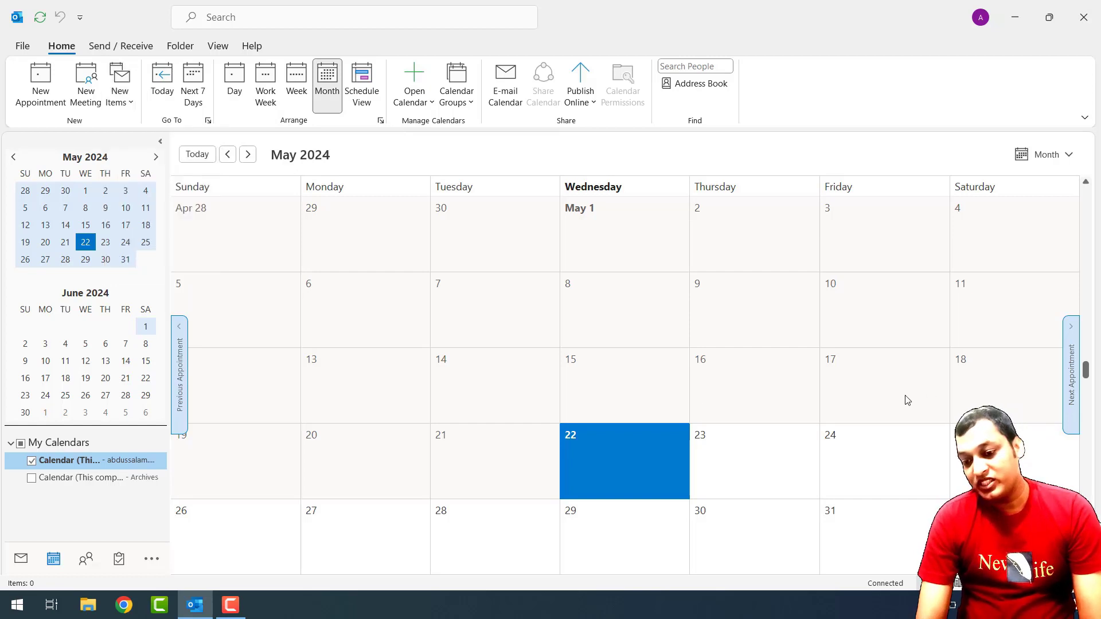
Start a quick appointment on Friday May 17, then cancel it.
left_click(877, 384)
left_click(877, 385)
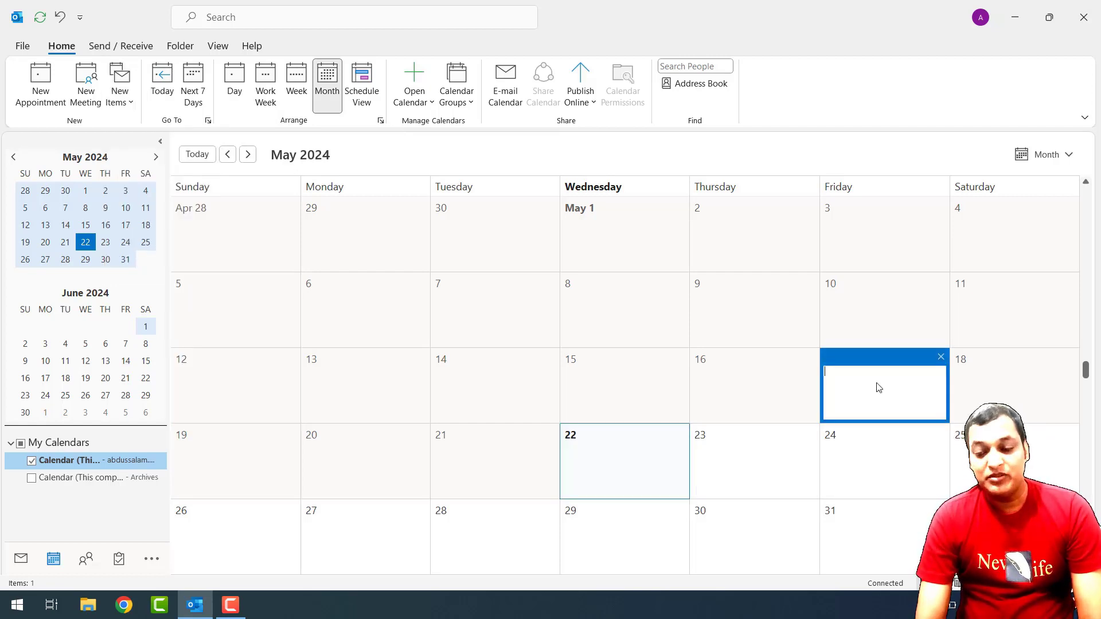
key("Escape")
Select May 6, return to Mail, and start a new meeting from New Items.
left_click(413, 305)
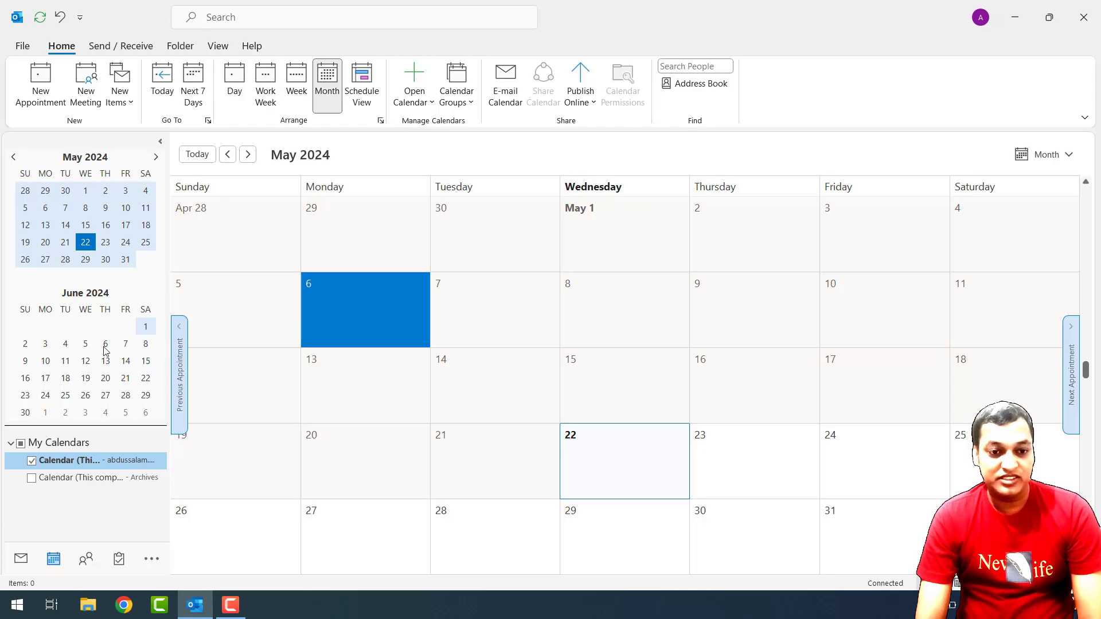
left_click(21, 558)
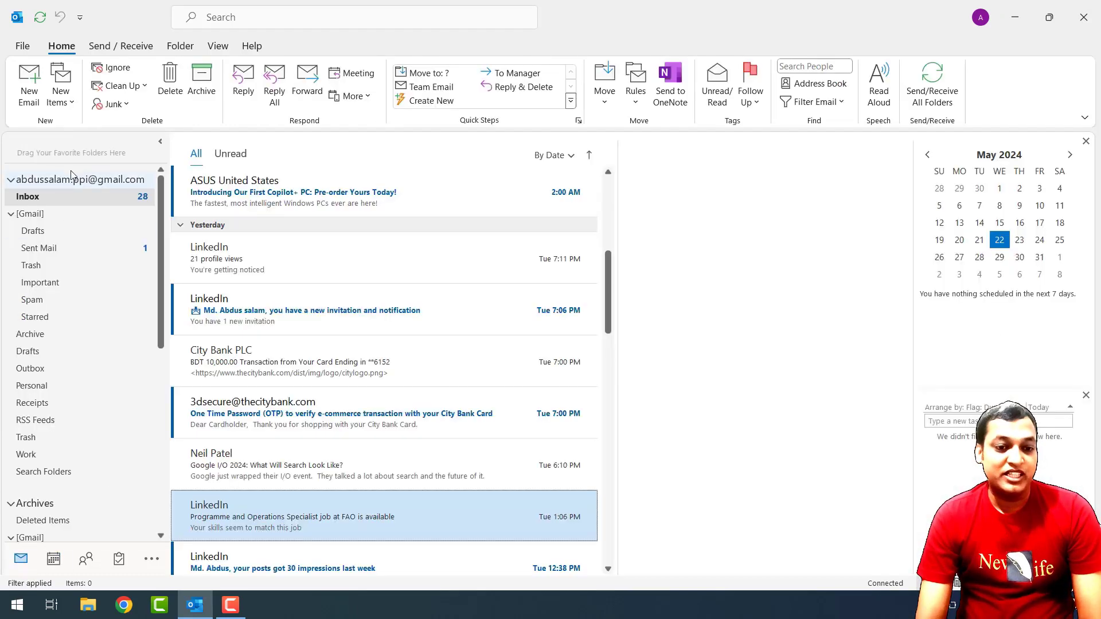
left_click(67, 103)
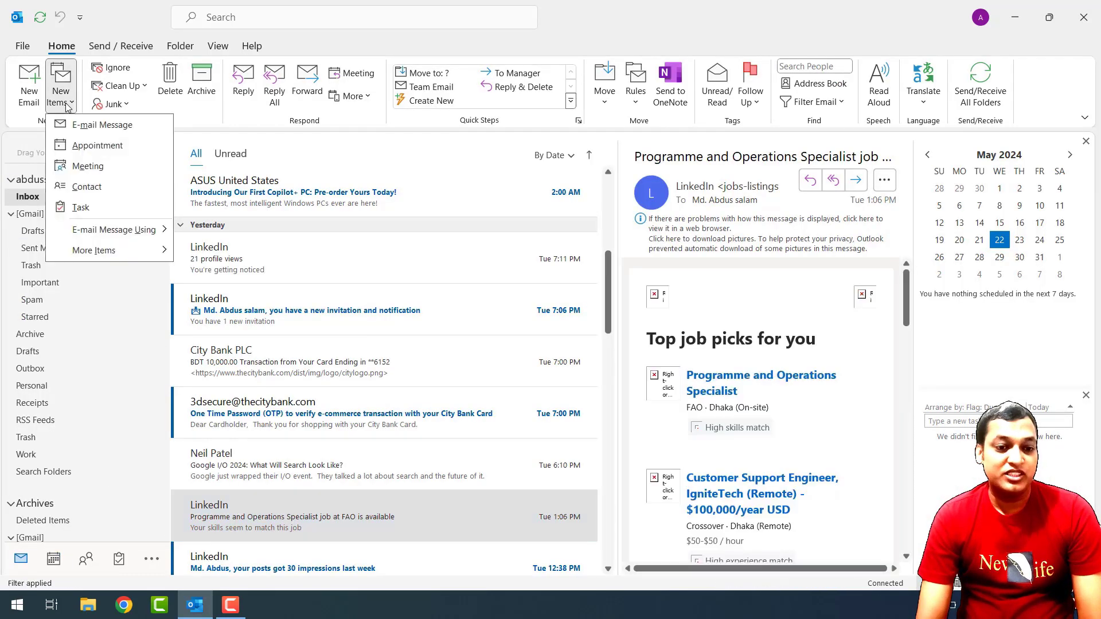
left_click(89, 167)
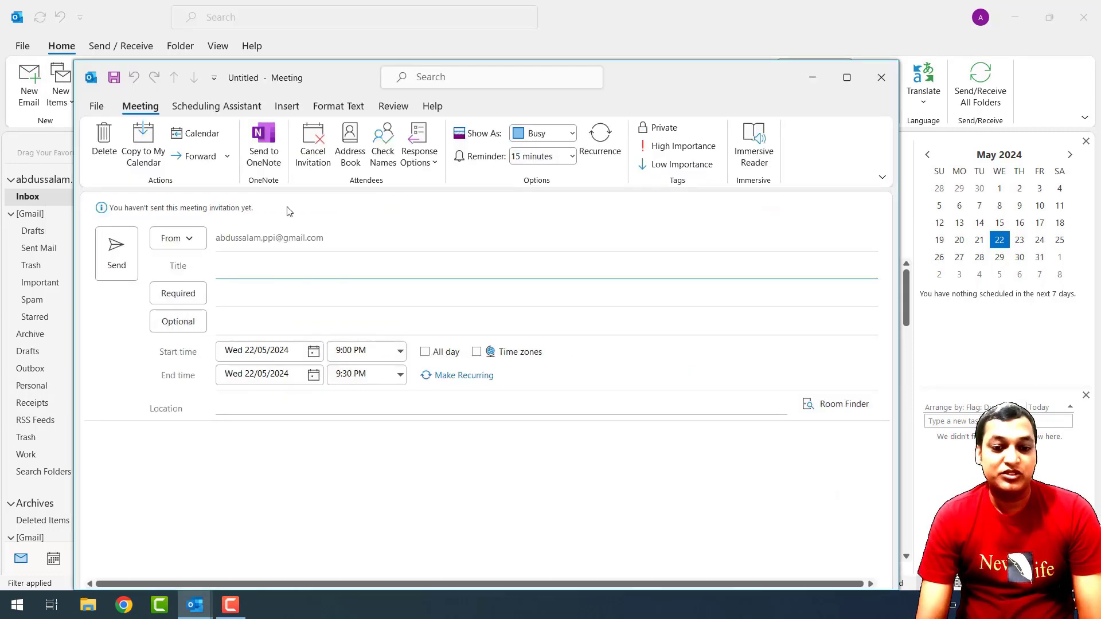
Maximize the meeting window and enter the title 'Sales Target meeting'.
left_click(847, 77)
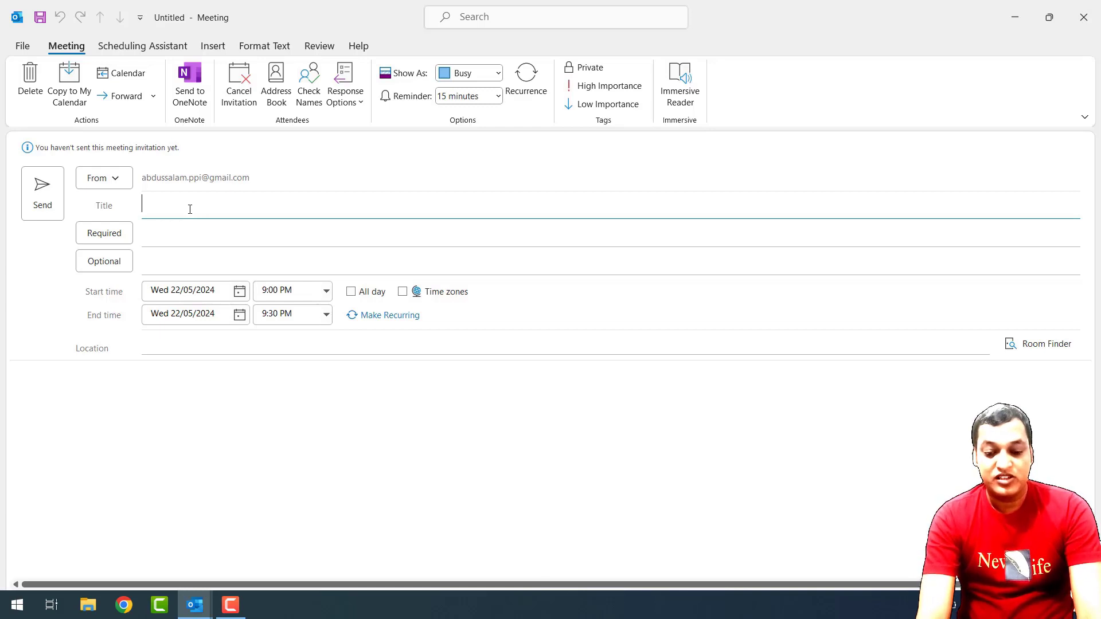
type("Sales")
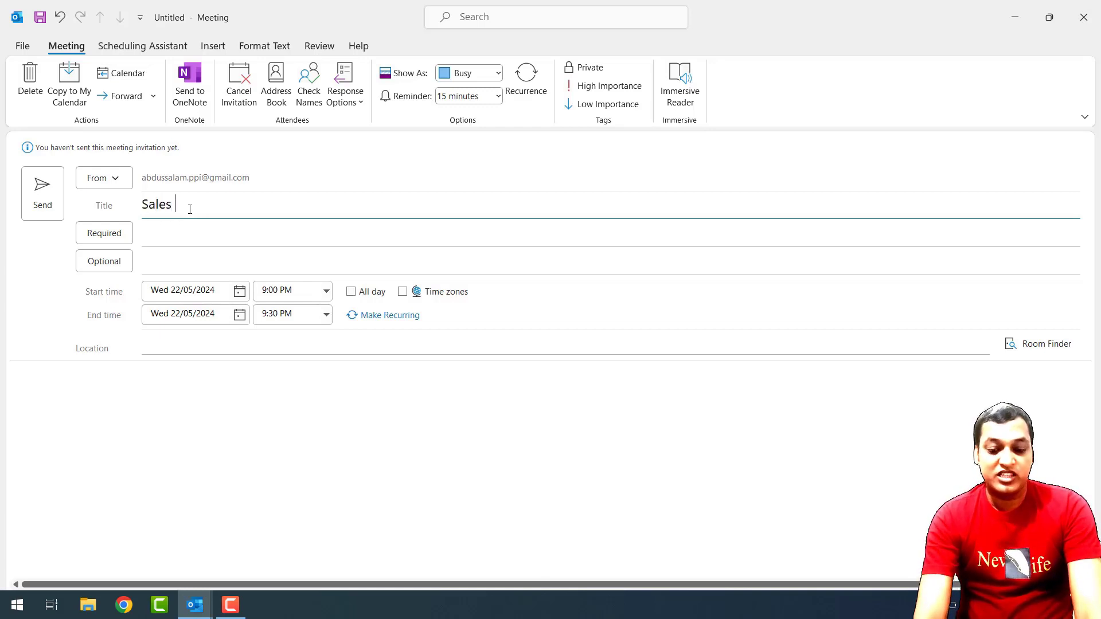
type(" Target")
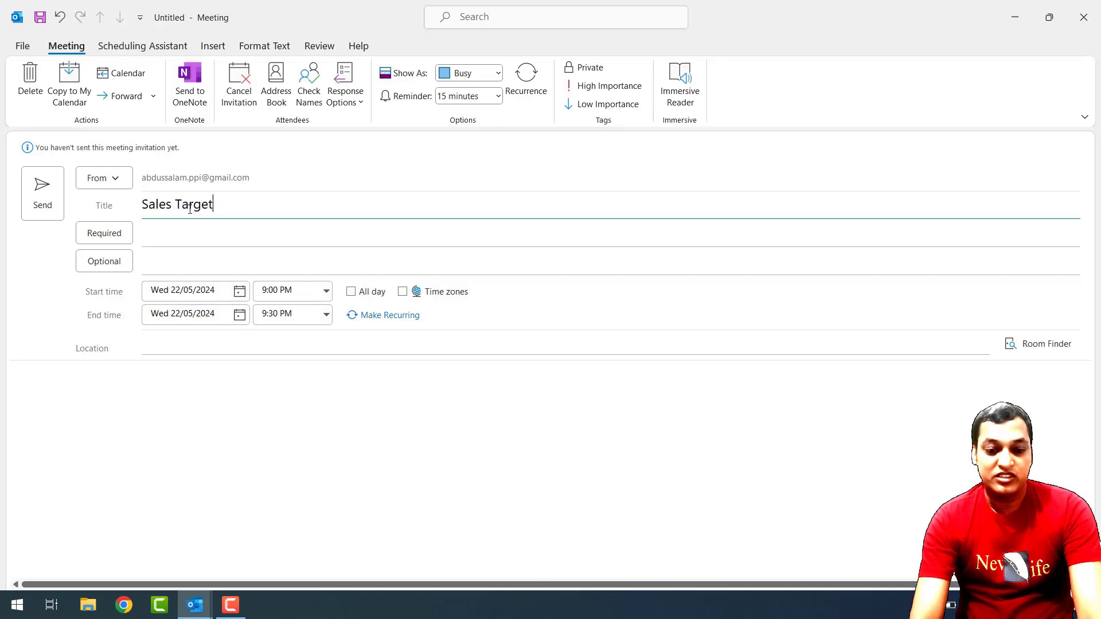
type(" meeting")
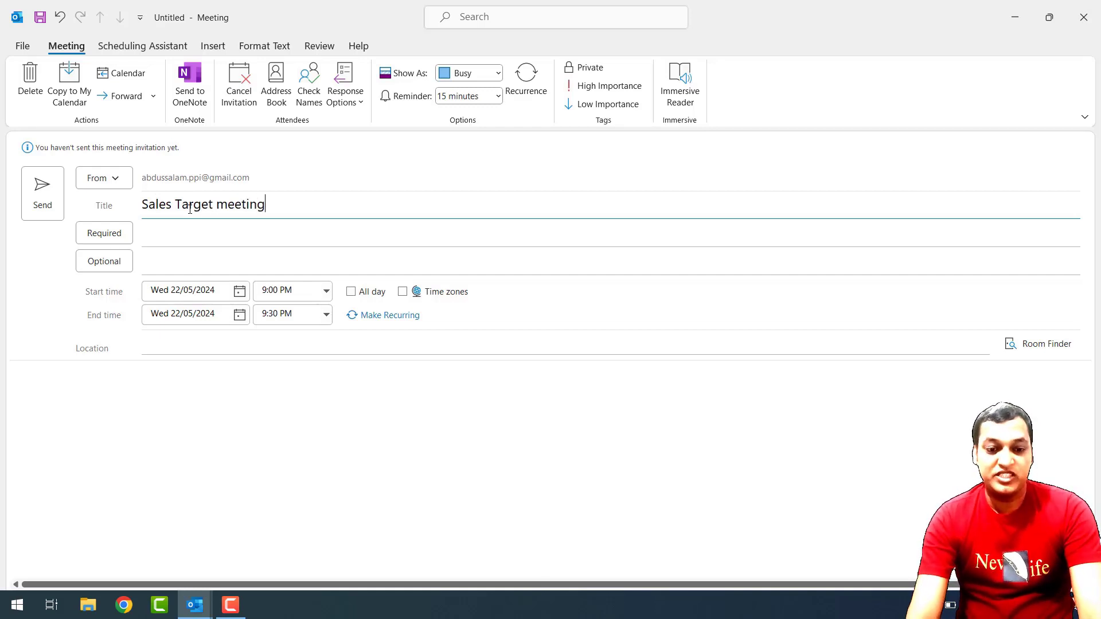
left_click(172, 238)
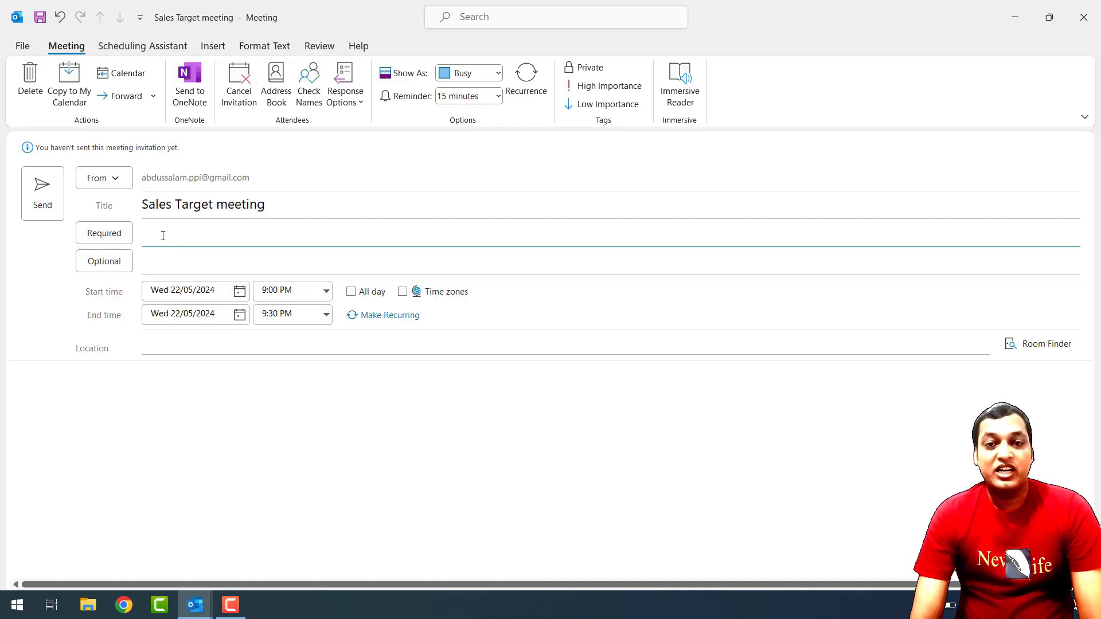
Enter the attendee's e-mail address as a required attendee in Select Attendees and resolve it.
left_click(102, 238)
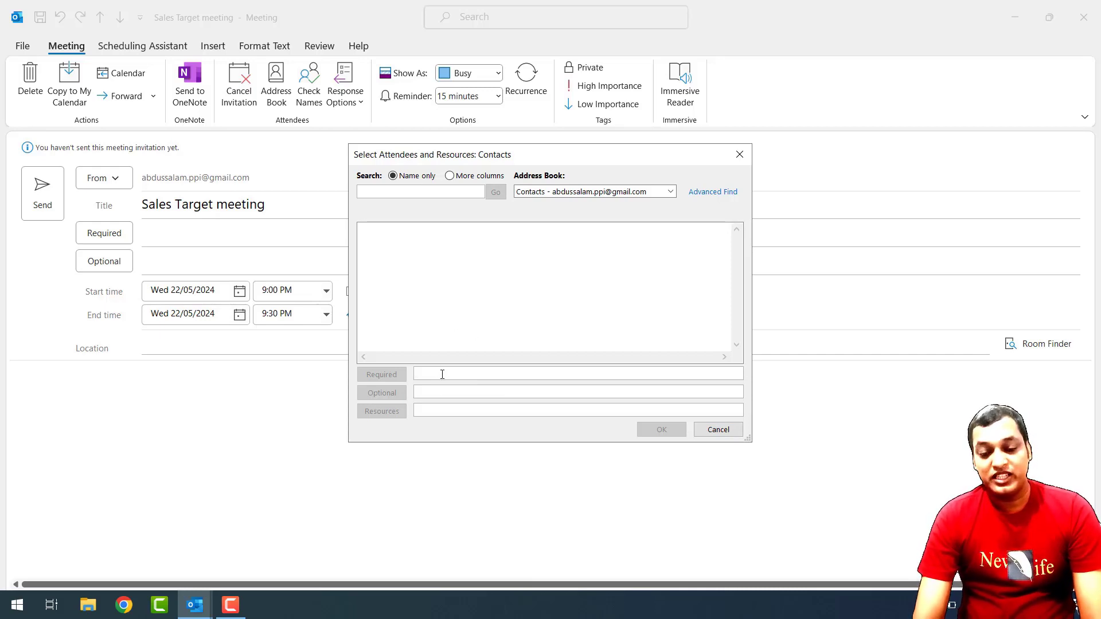
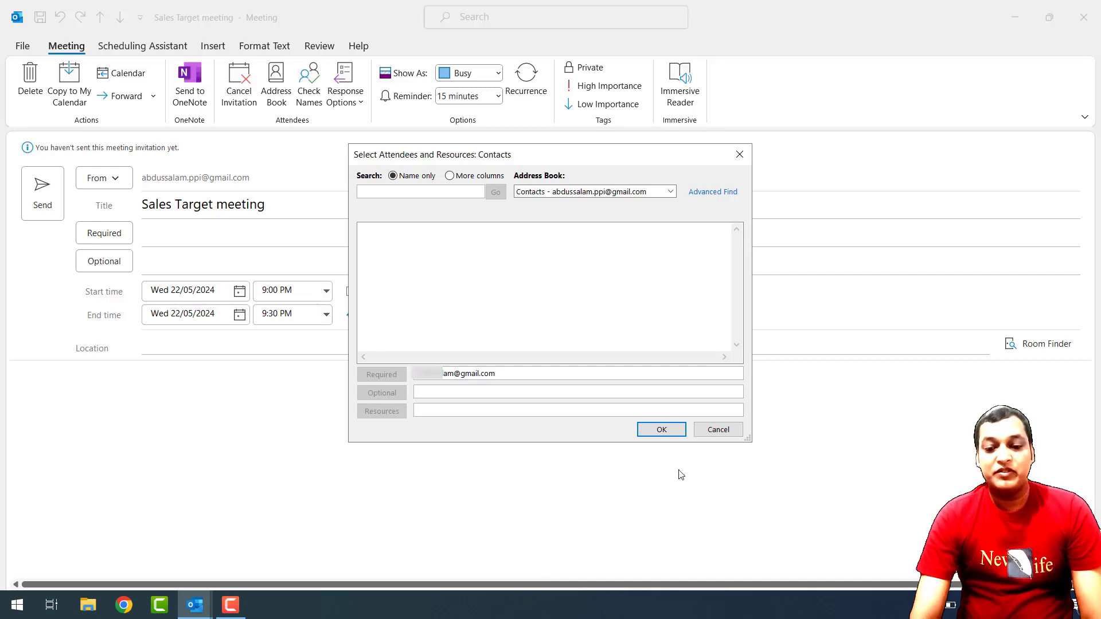
left_click(666, 430)
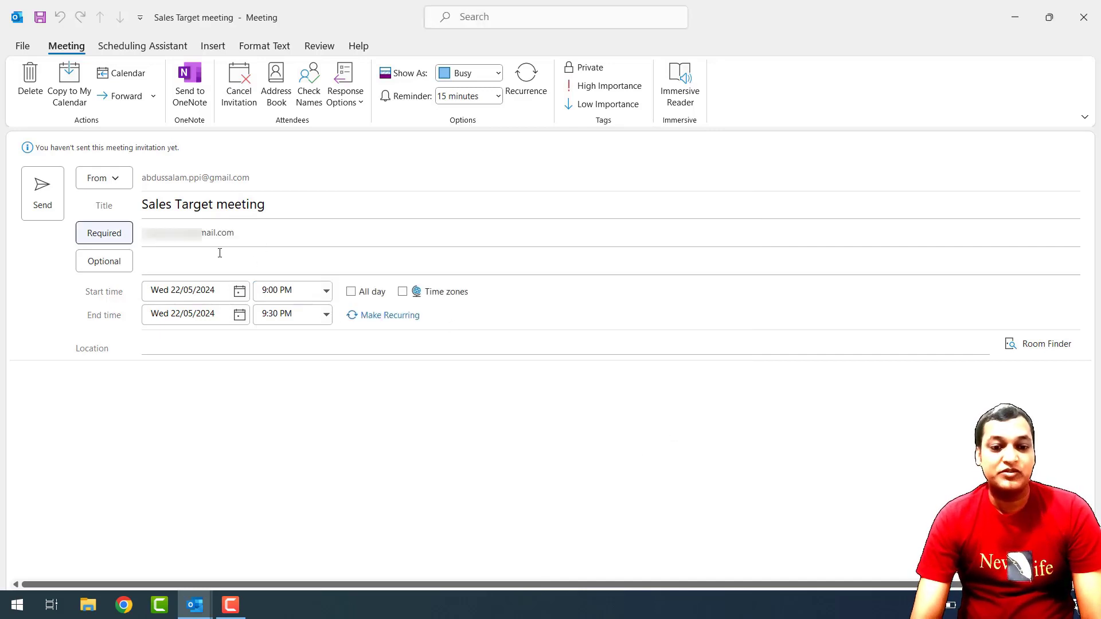
left_click(270, 235)
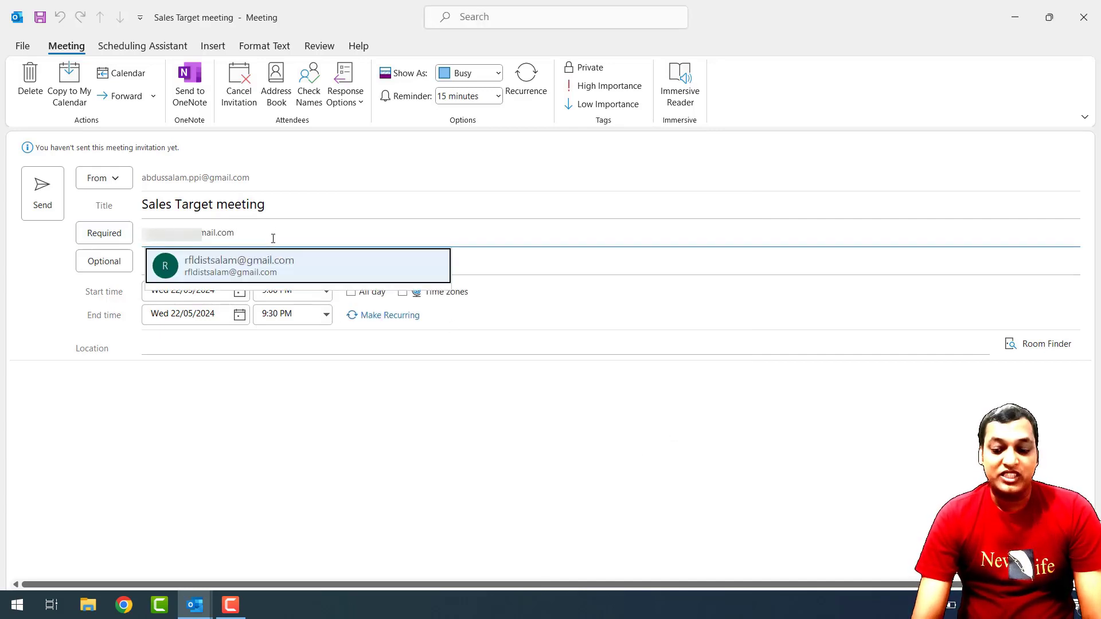
left_click(254, 261)
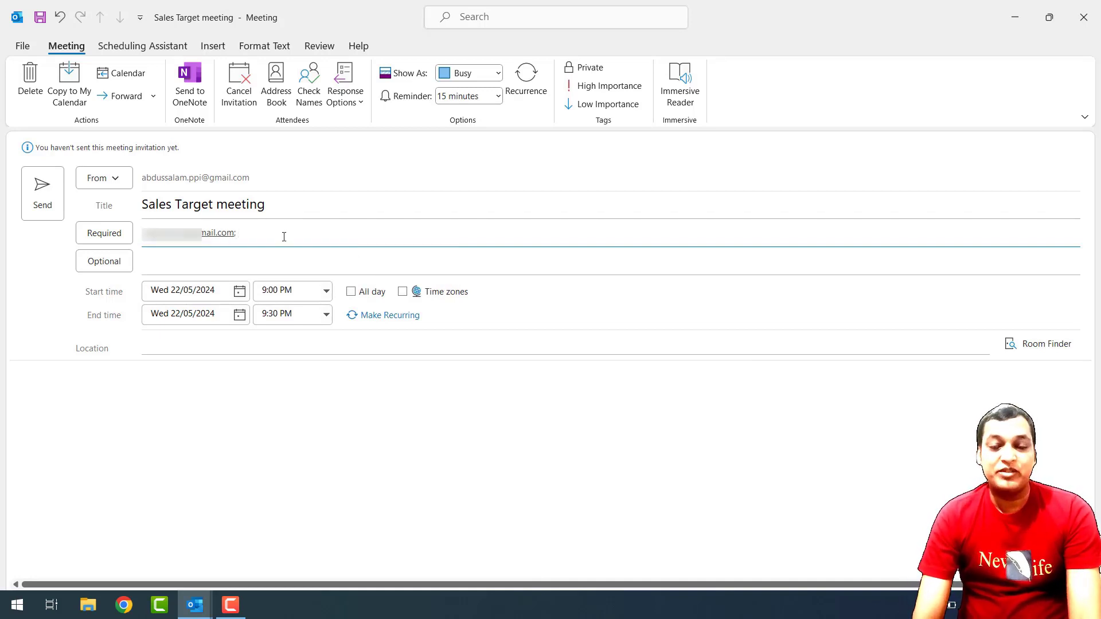
left_click(167, 264)
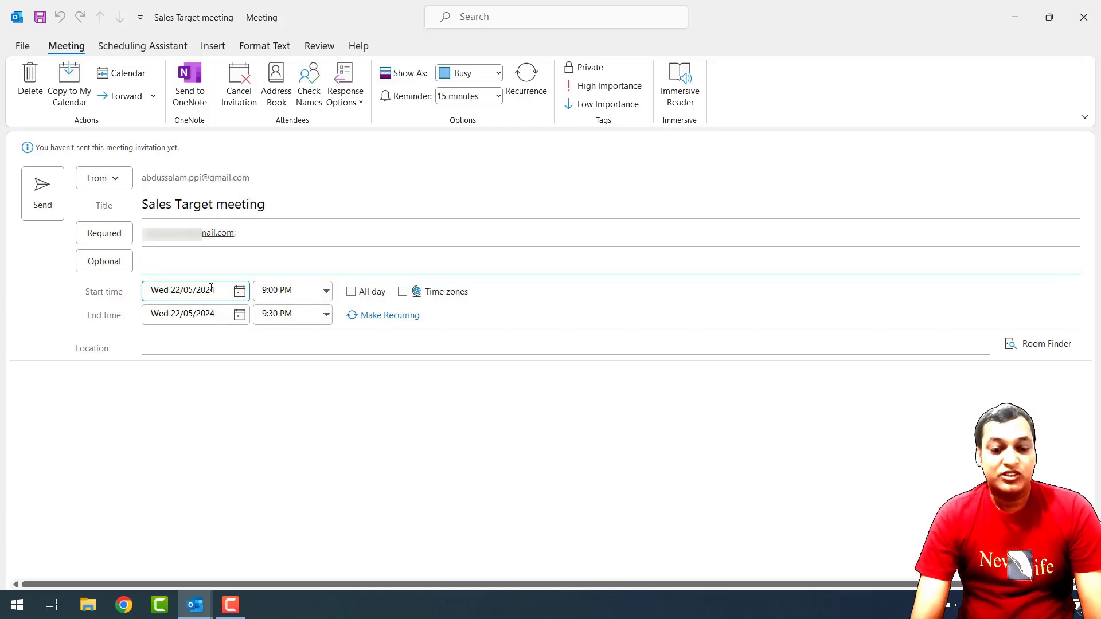
Set the meeting date to Thursday 23/05/2024 with a 10:00 AM start time.
left_click(240, 294)
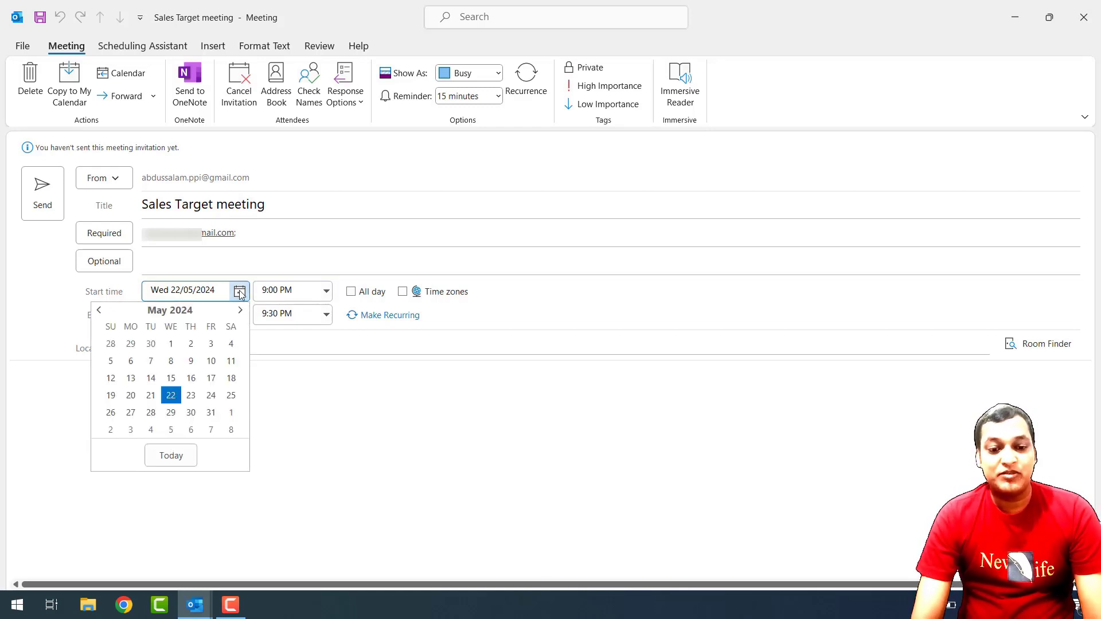
left_click(191, 395)
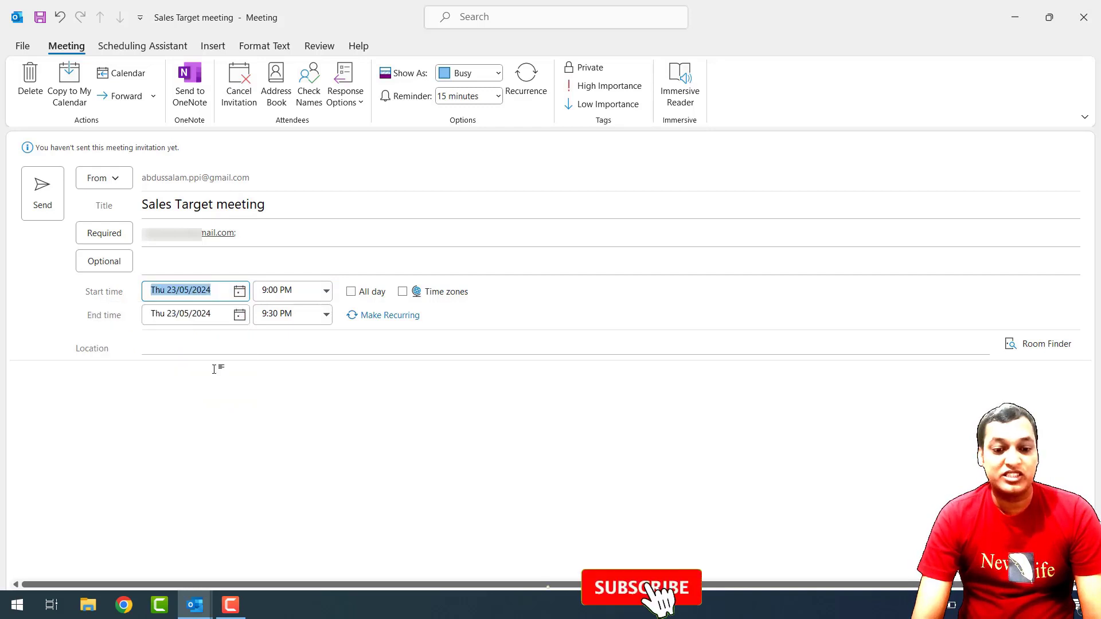
left_click(326, 291)
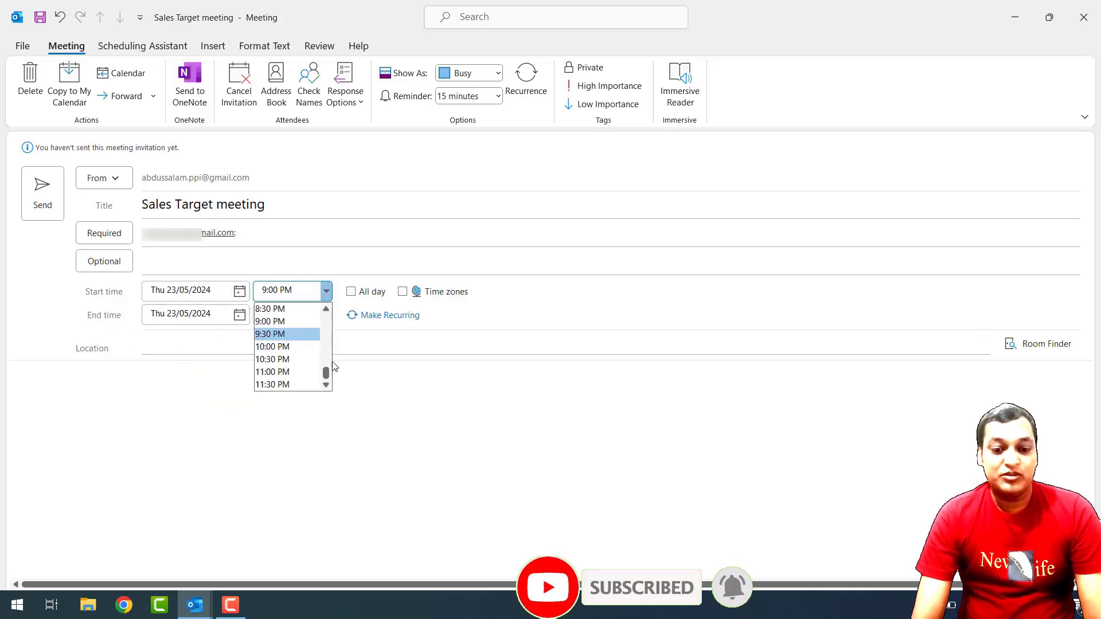
left_click_drag(326, 372, 327, 313)
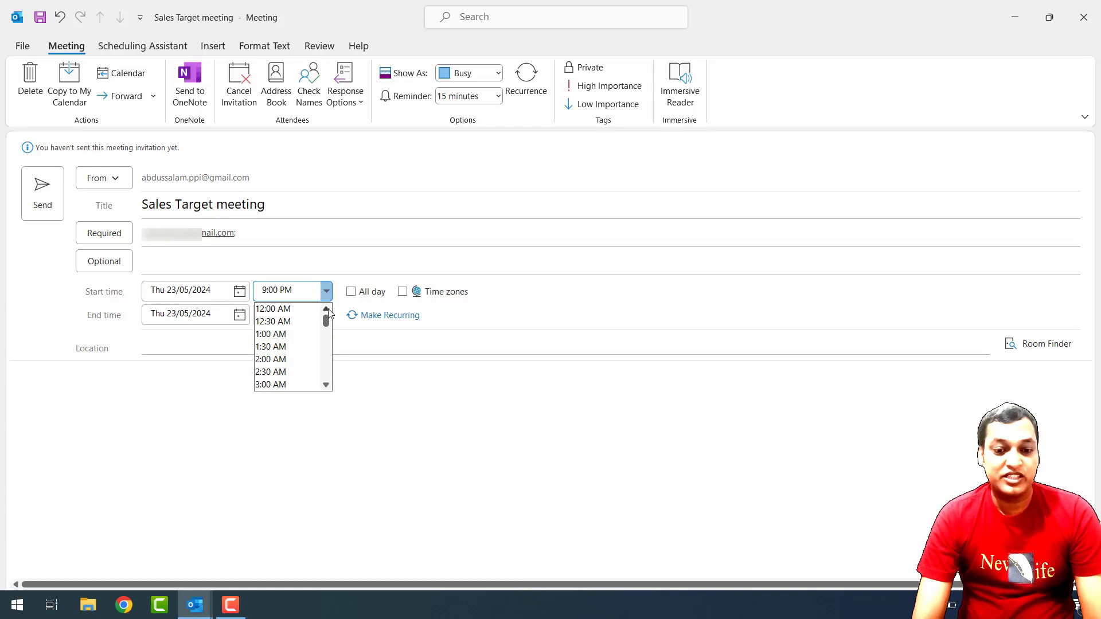
left_click(326, 386)
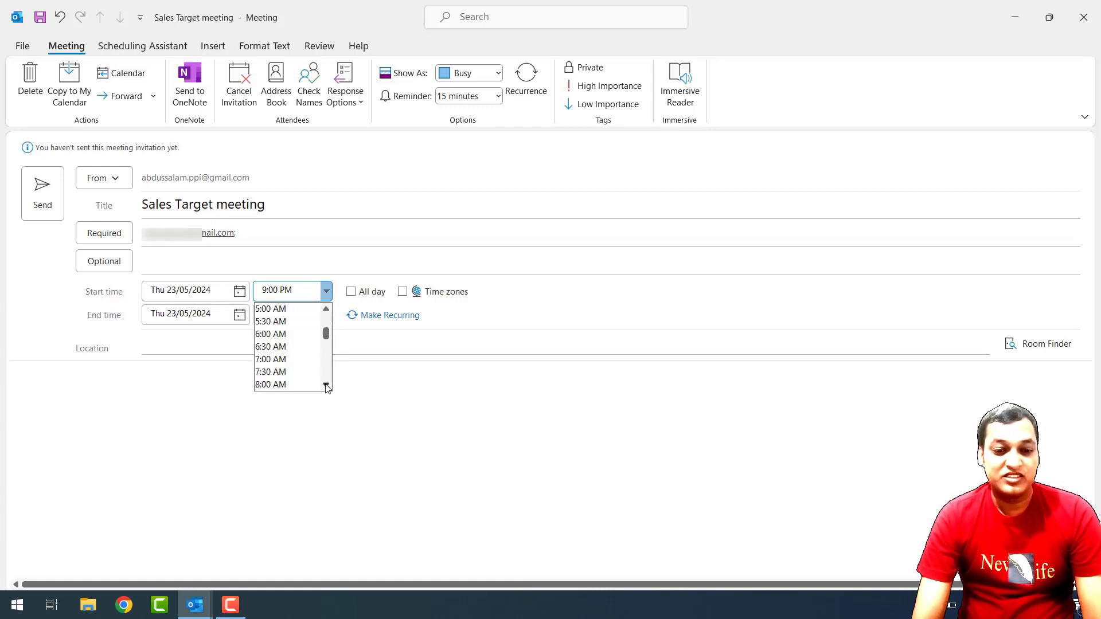
left_click_drag(326, 386, 326, 383)
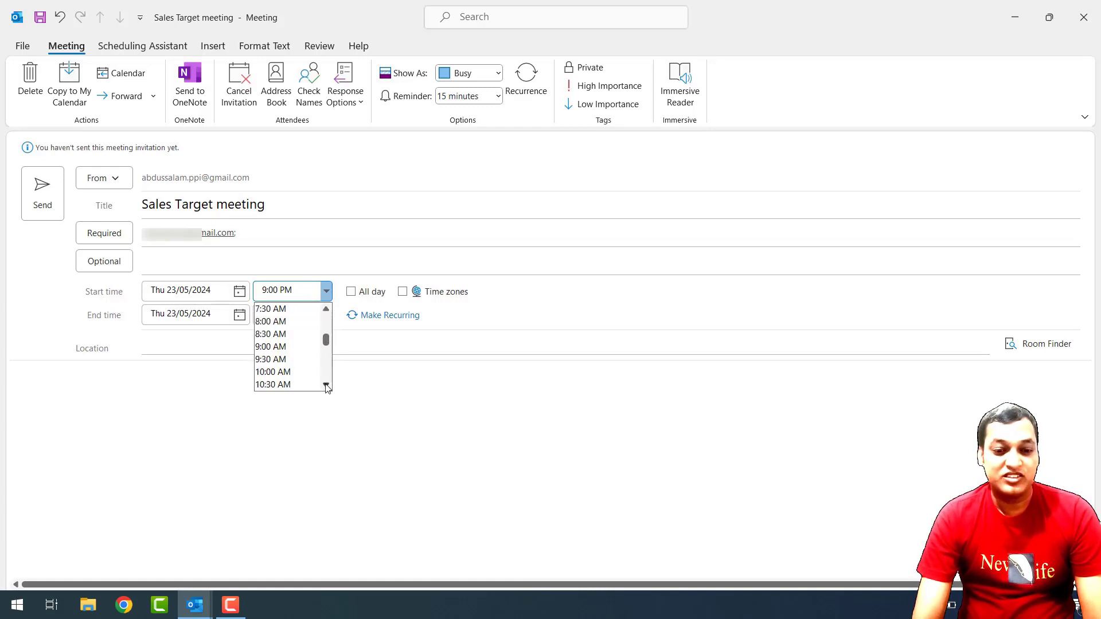
left_click(288, 379)
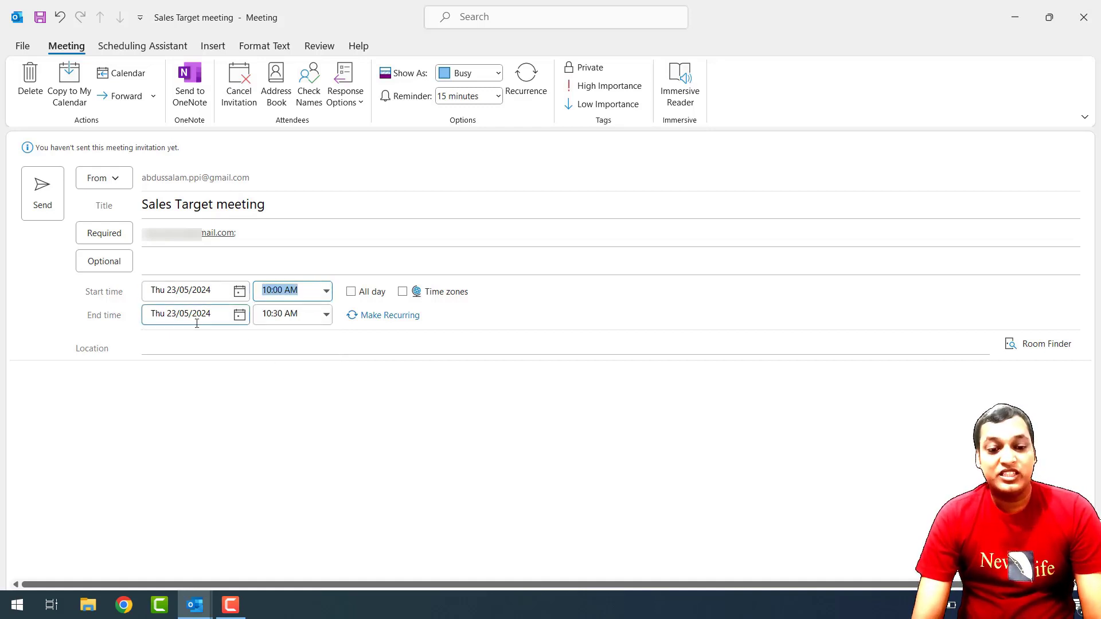
Set the end time to 12:00 PM, making it a two-hour meeting.
left_click(328, 316)
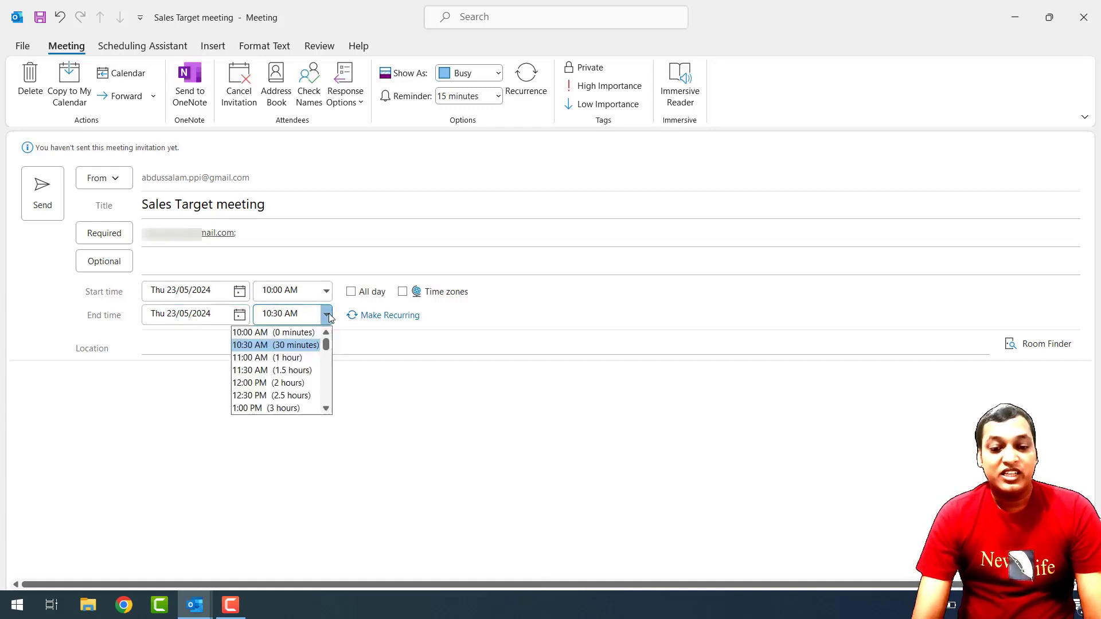
left_click(273, 381)
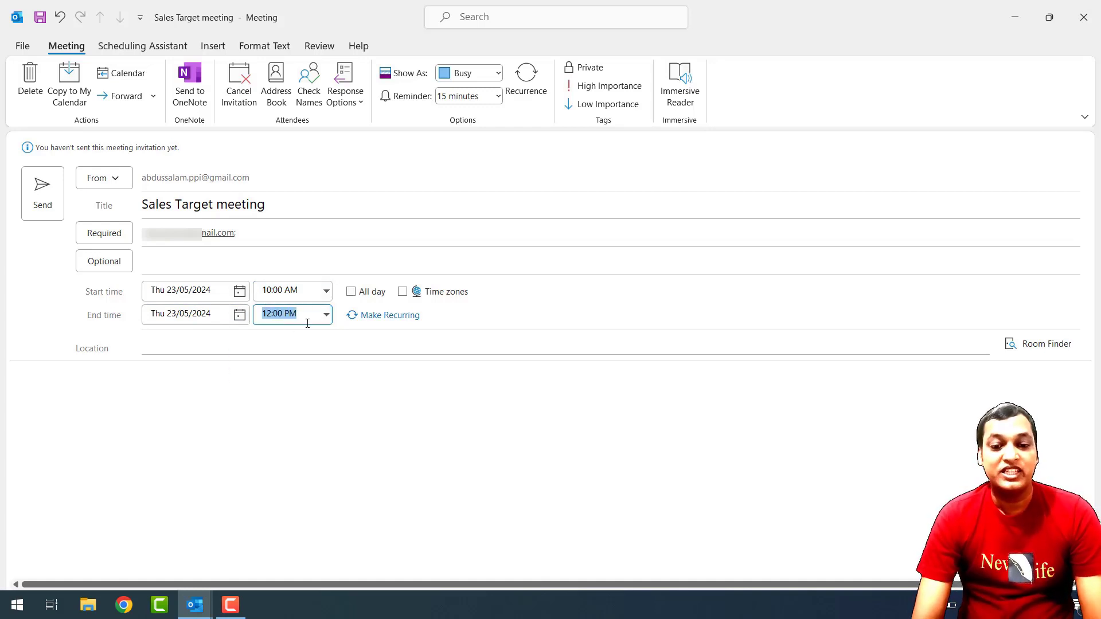
left_click(180, 345)
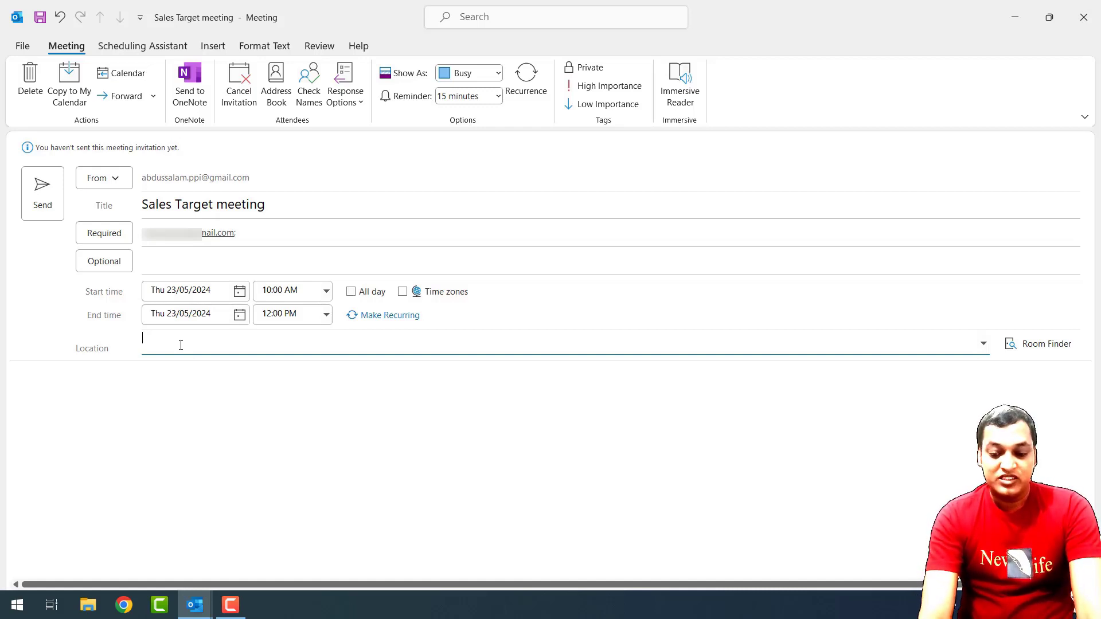
Replace the earlier location entry with 'Online | Google meet', correcting typos along the way.
type("Moti")
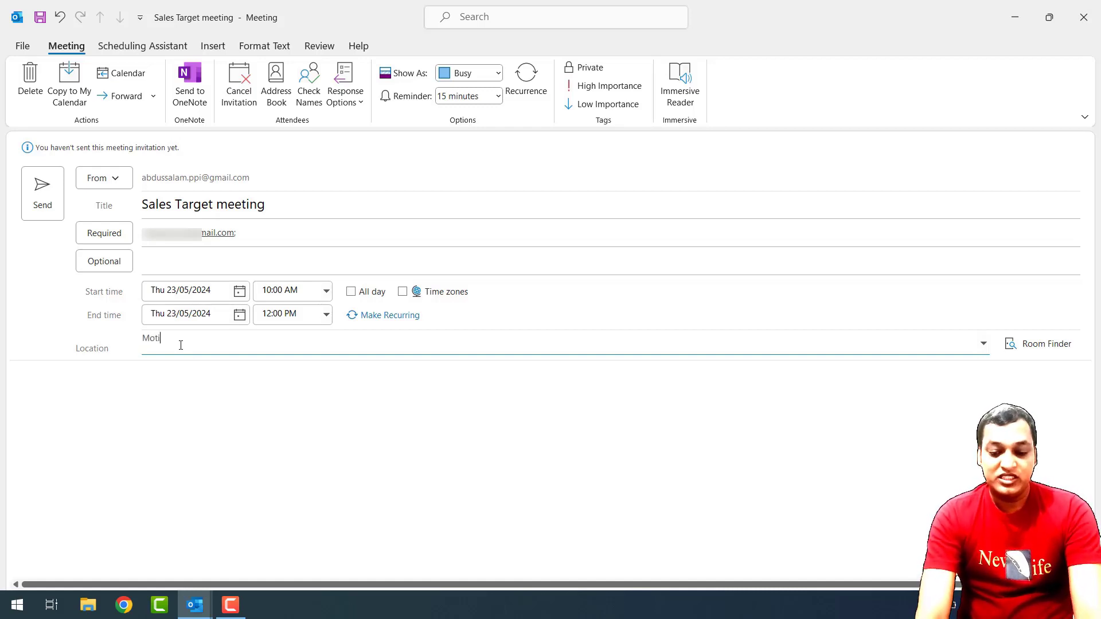
type("jheel cafy")
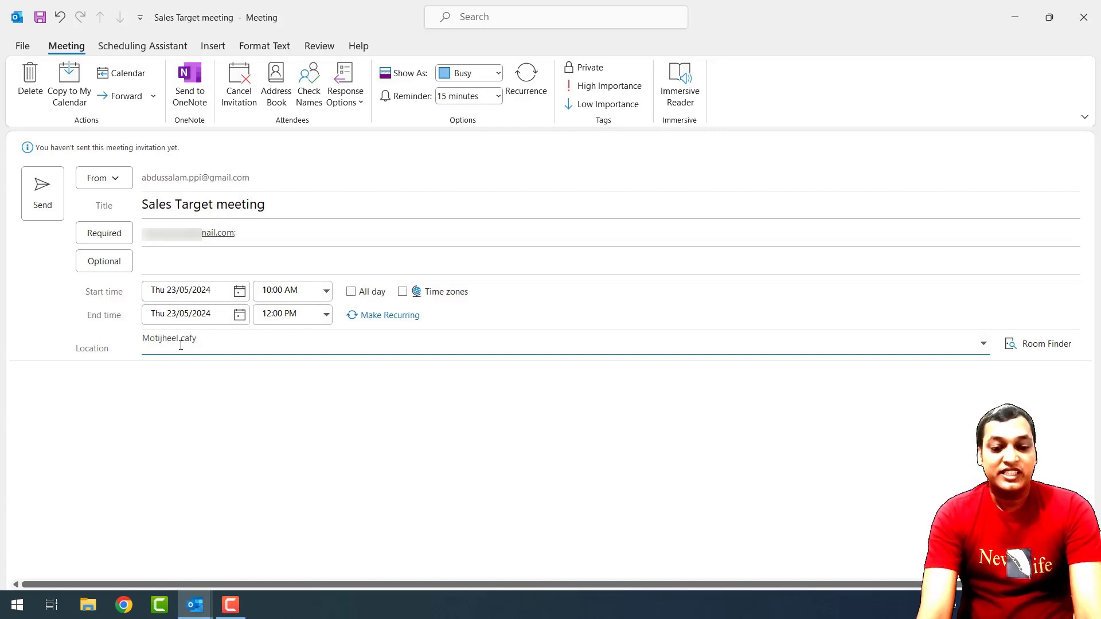
key("BackSpace")
key("BackSpace")
key("BackSpace")
key("BackSpace")
key("BackSpace")
key("BackSpace")
key("BackSpace")
key("BackSpace")
key("BackSpace")
key("BackSpace")
key("BackSpace")
key("BackSpace")
key("BackSpace")
key("BackSpace")
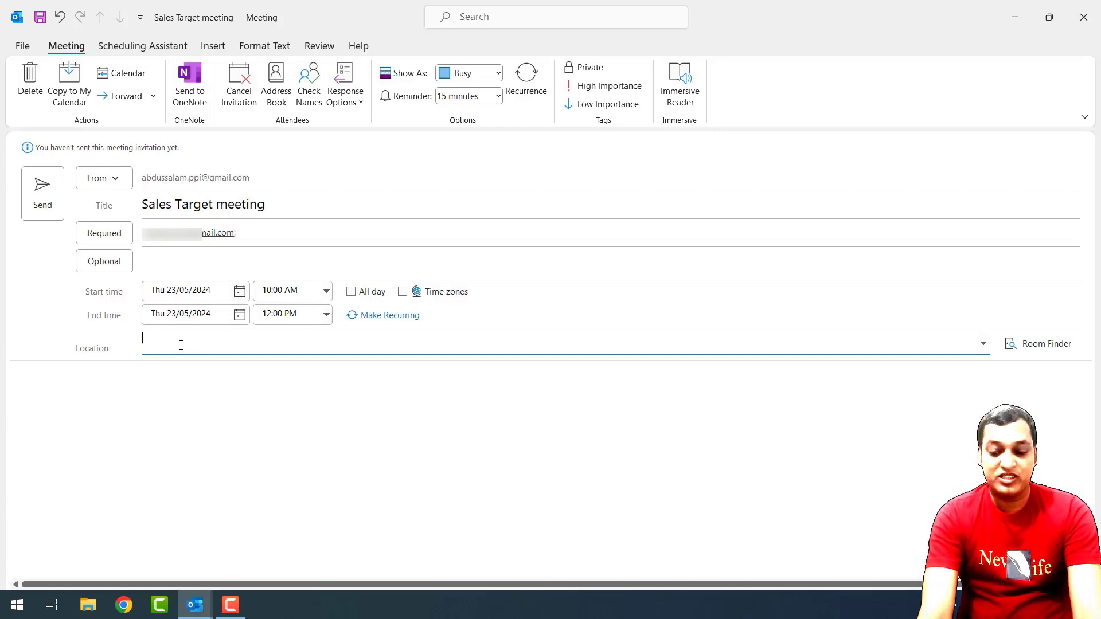
type("Onle")
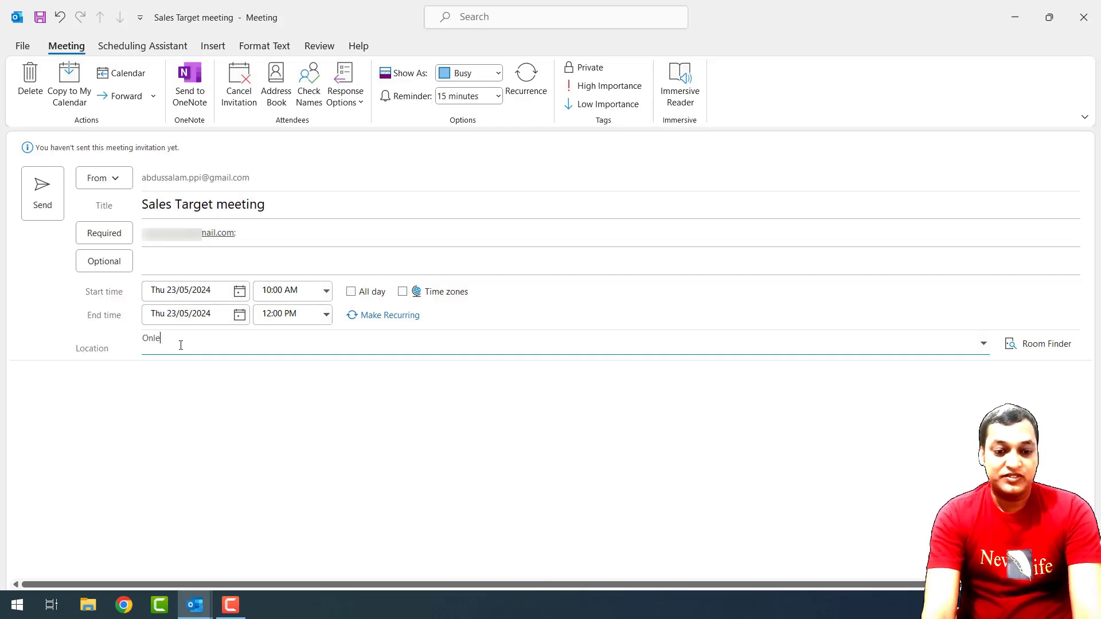
key("BackSpace")
key("BackSpace")
type("line ")
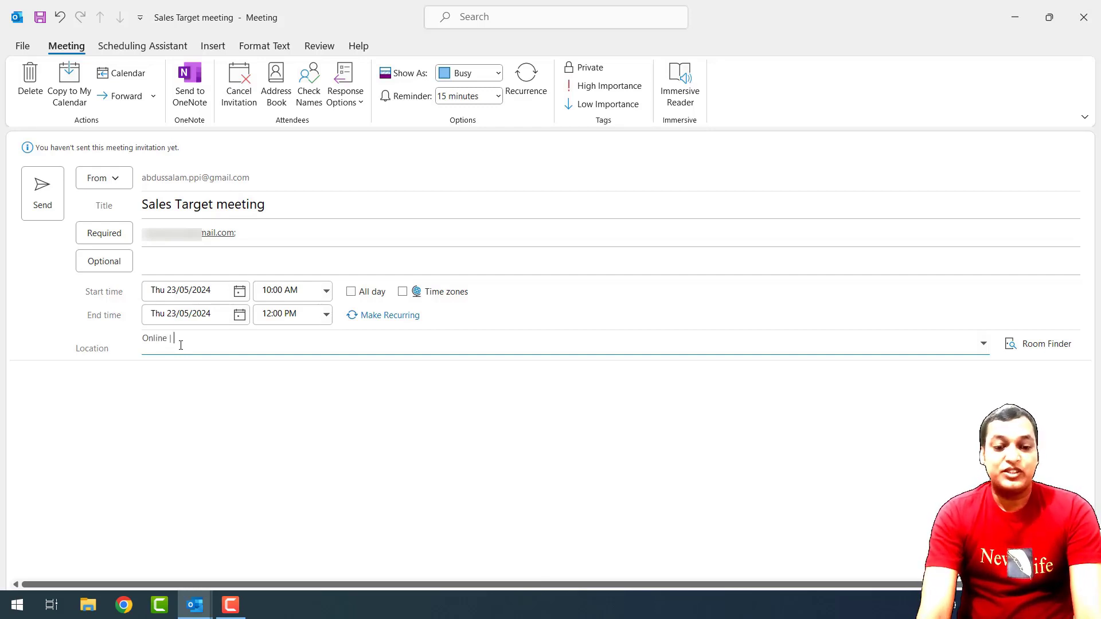
type("| Go")
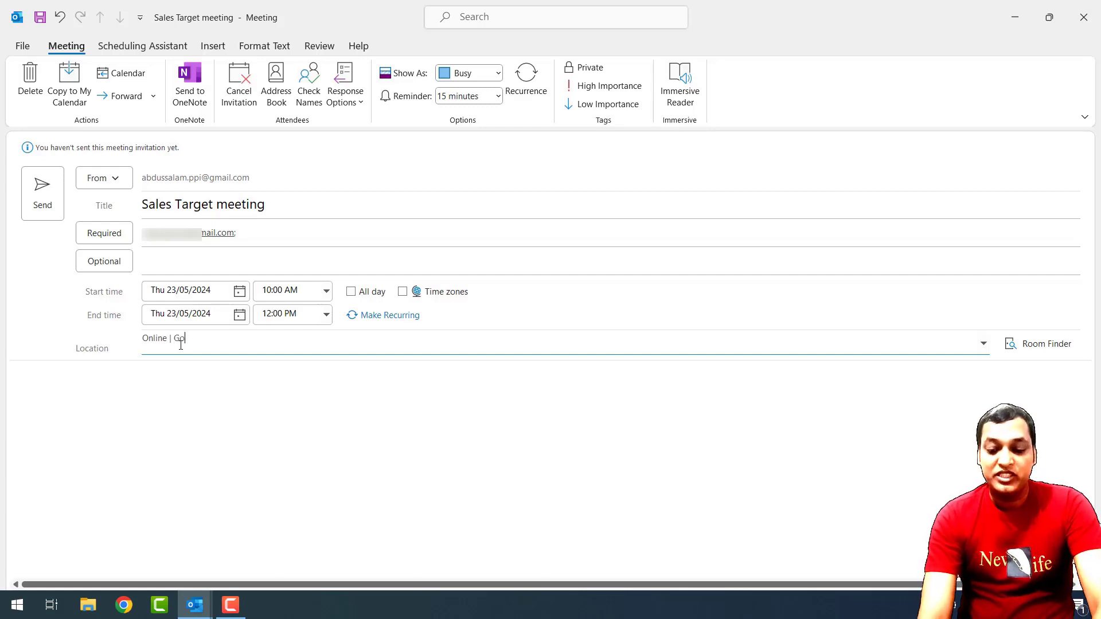
type("oge")
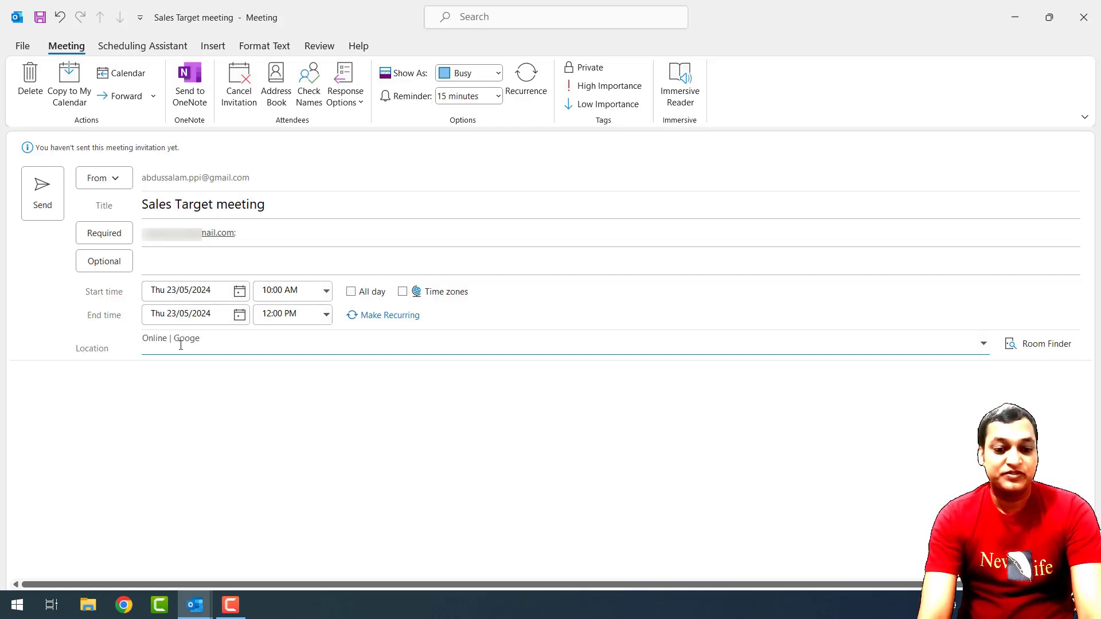
key("BackSpace")
type("le me")
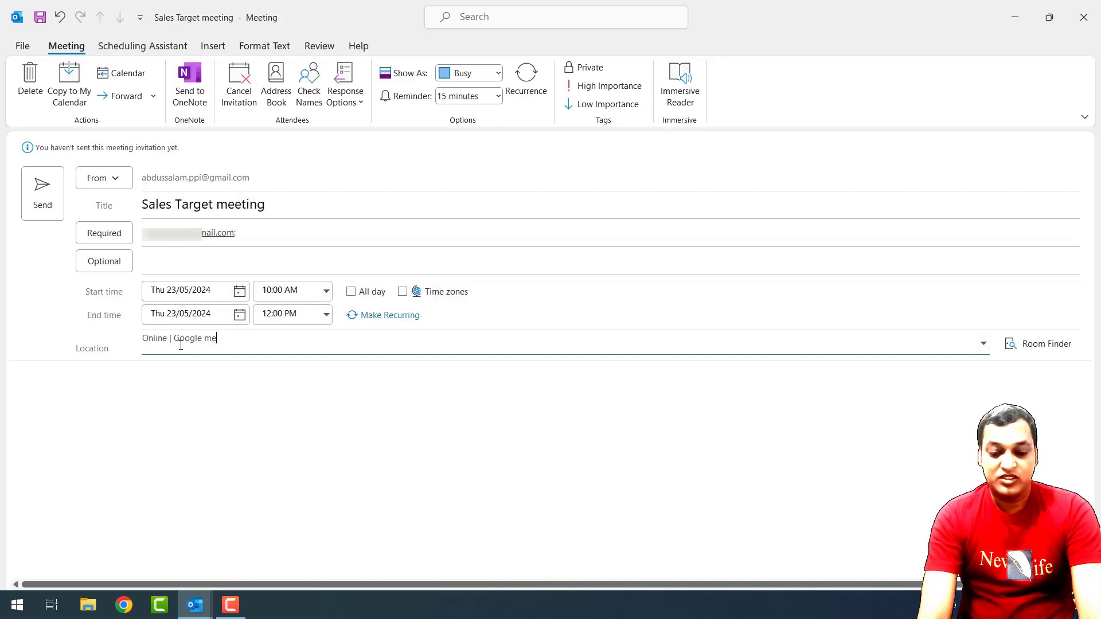
type("et")
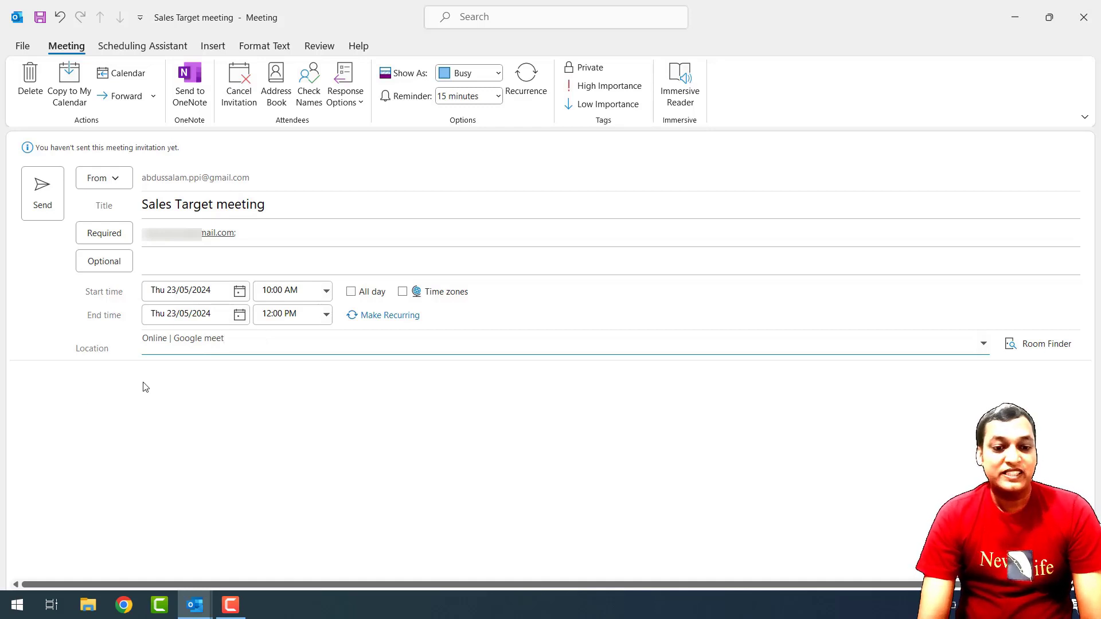
Start the invitation body with the greeting 'Sir,' on its own line, then send the meeting.
left_click(76, 389)
type("Sir,")
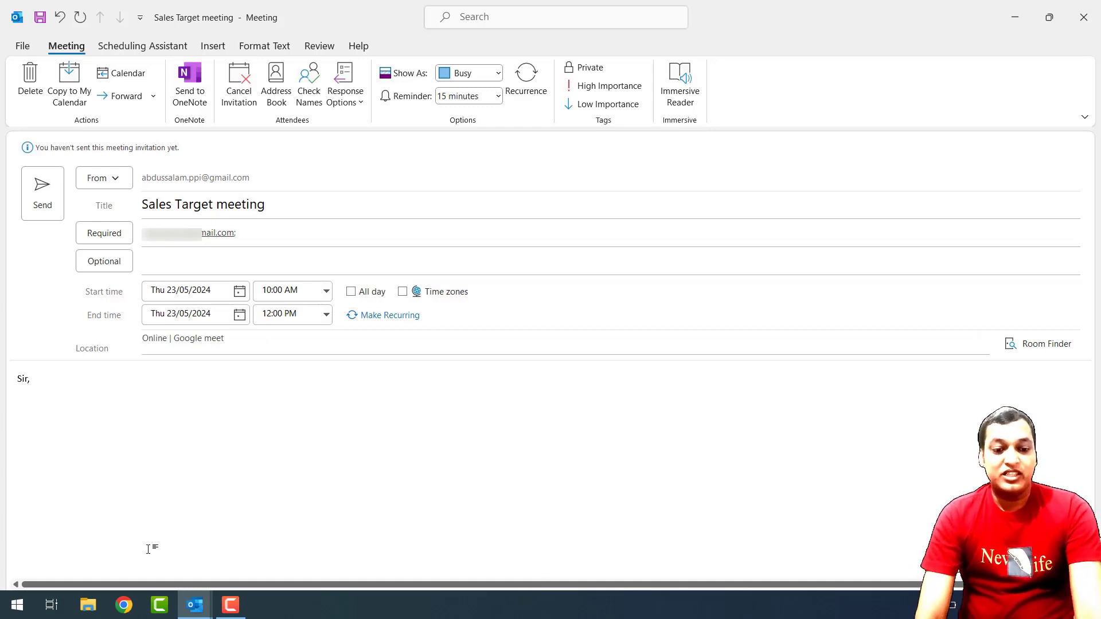
key("Return")
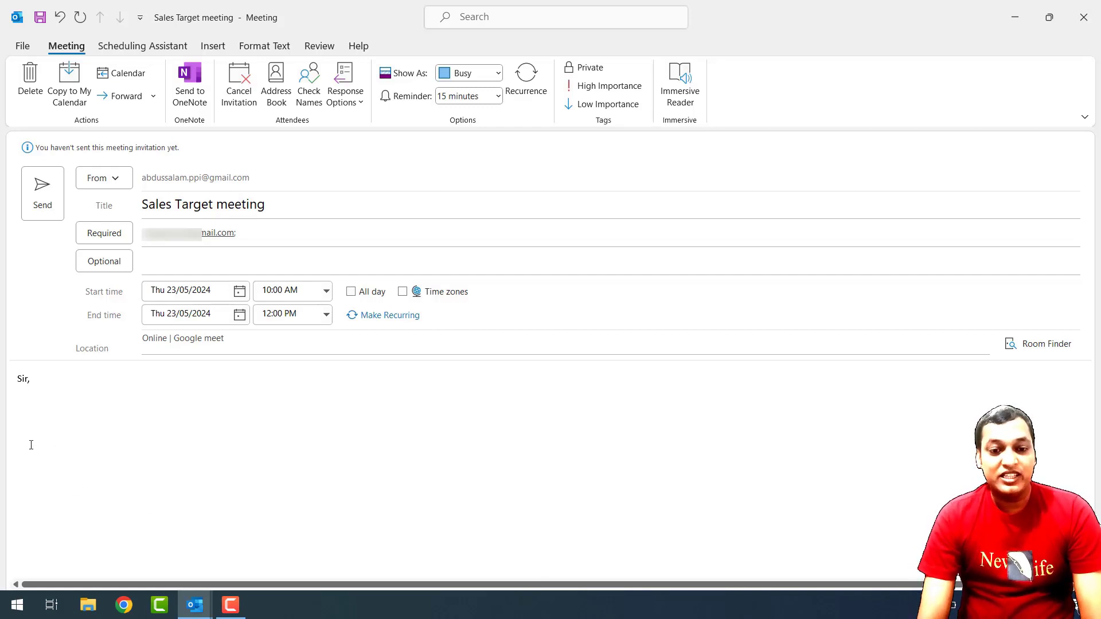
left_click(43, 191)
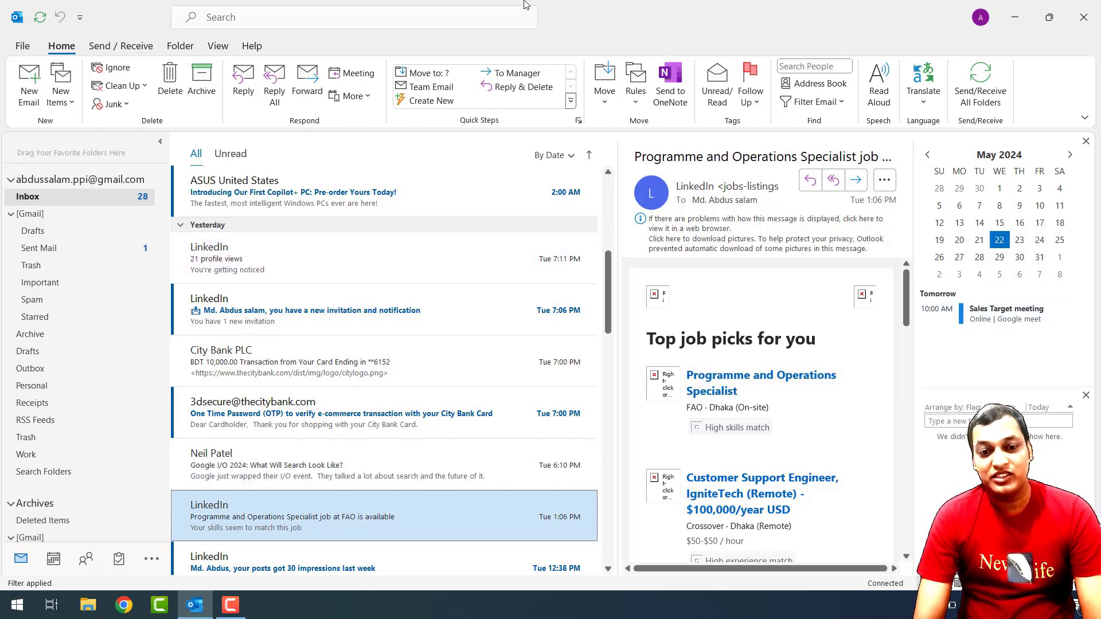
Reopen the sent Sales Target meeting from the To-Do Bar calendar via the View tab.
left_click(220, 46)
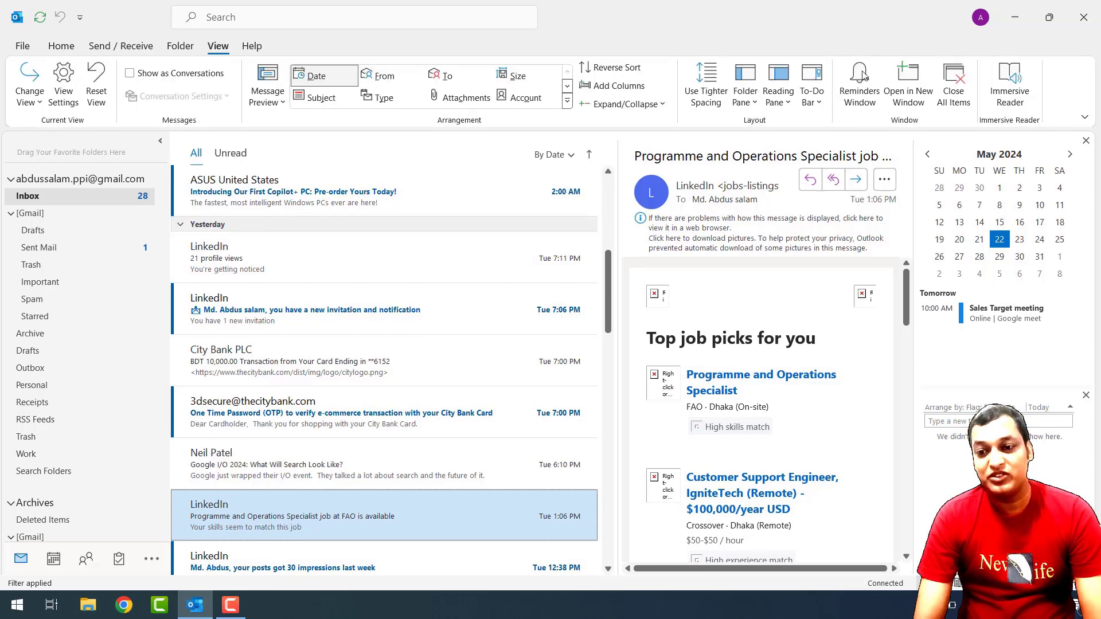
left_click(811, 104)
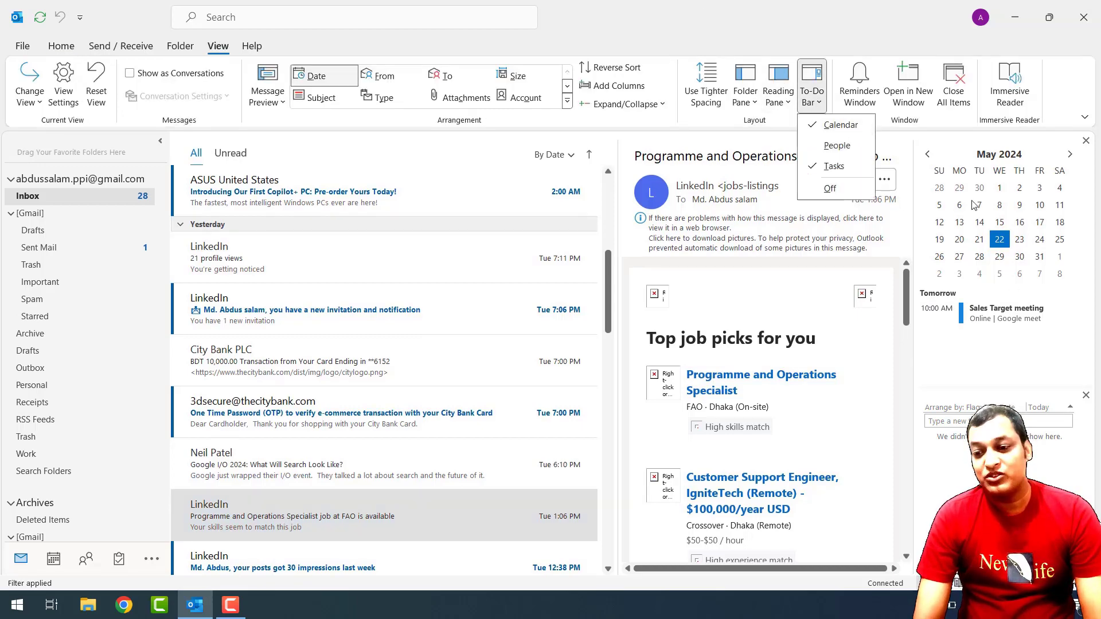
left_click(993, 319)
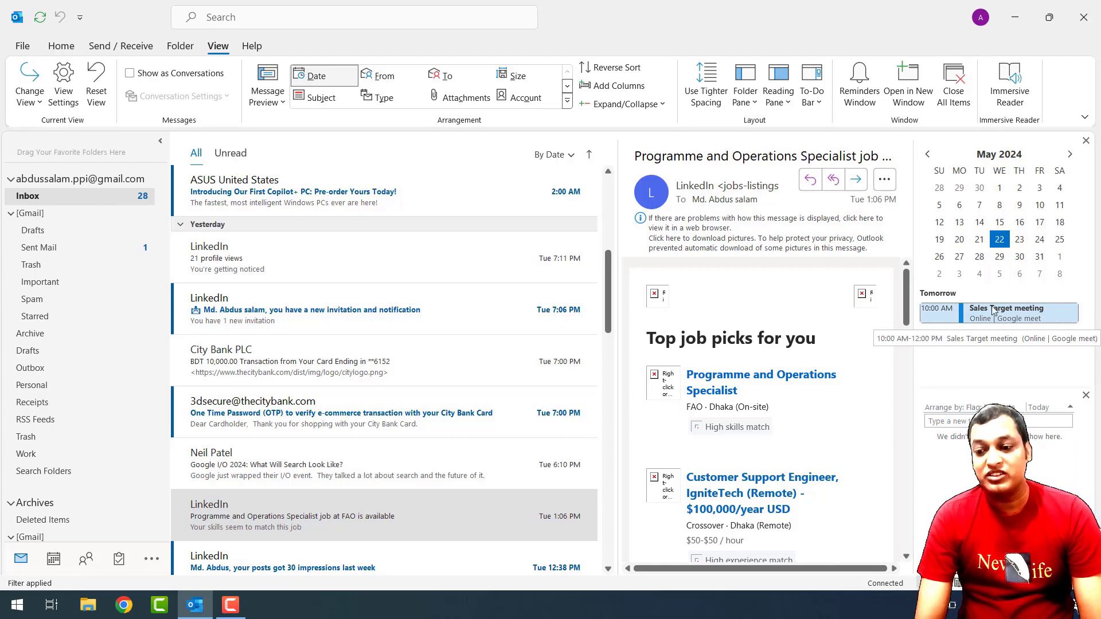
double_click(1016, 314)
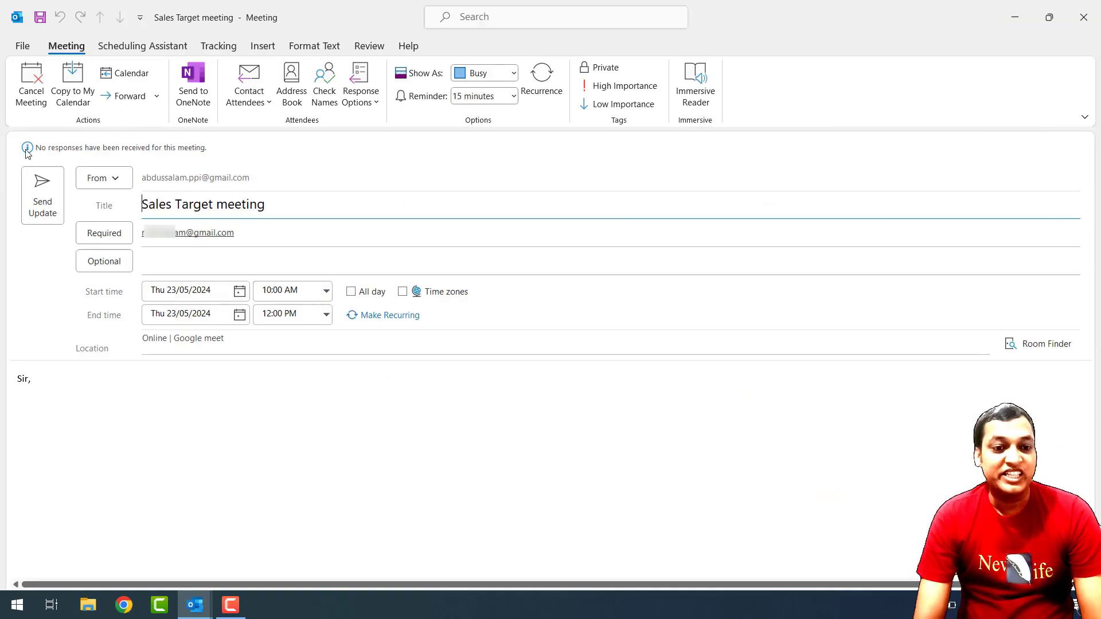
Cancel the meeting and add a 'Meeting cancelled' line above the 'Sir,' greeting, fixing typos.
left_click(31, 101)
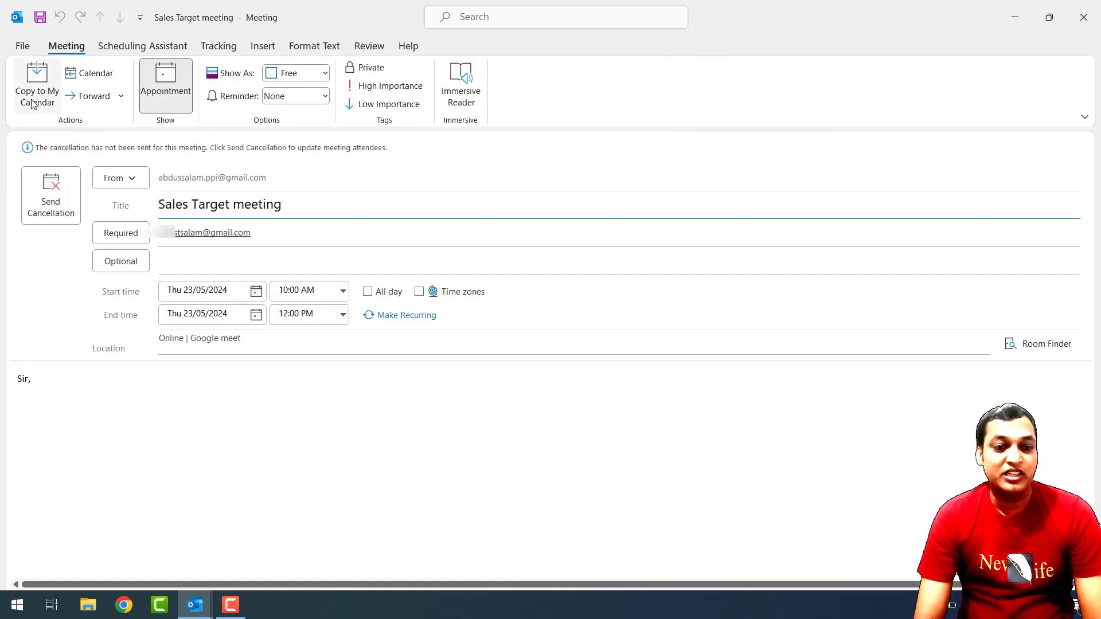
left_click(33, 396)
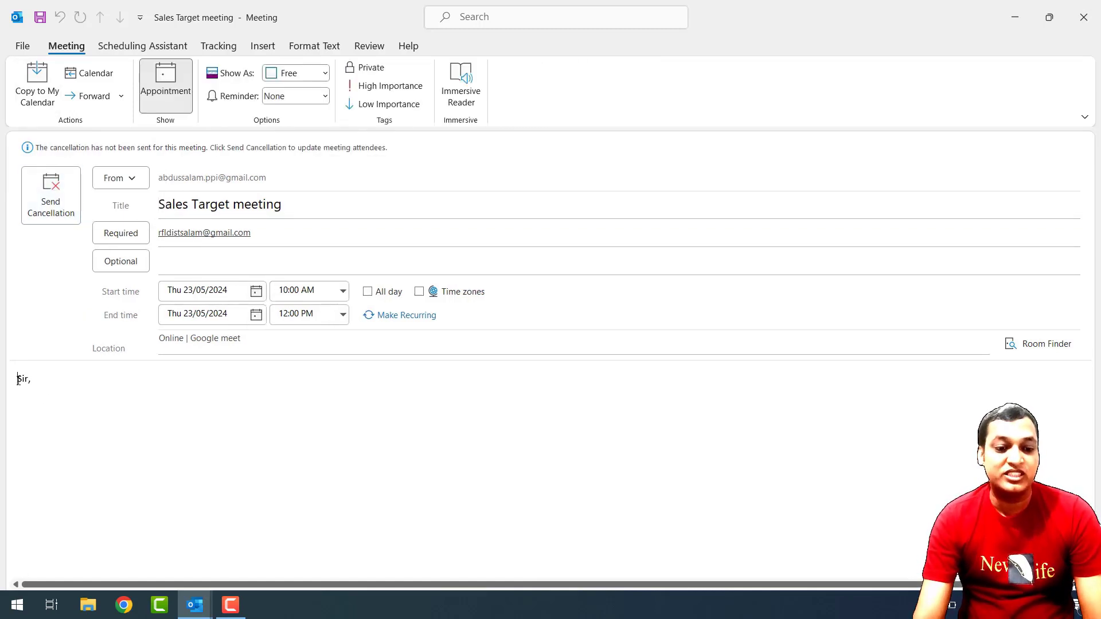
key("Return")
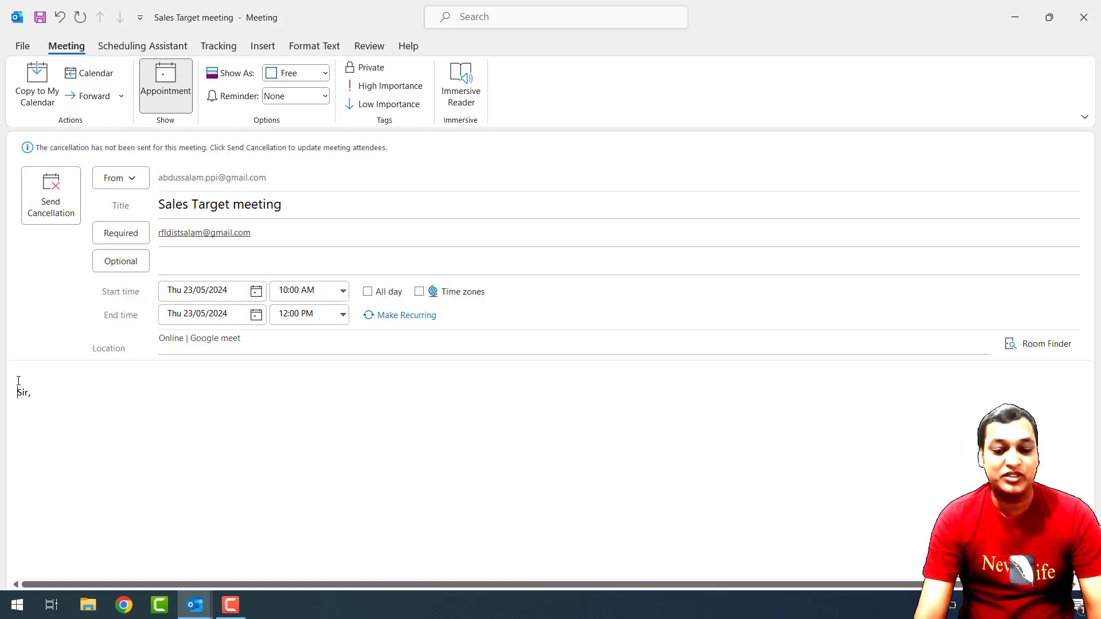
left_click(19, 381)
type("sdhfj")
key("BackSpace")
key("BackSpace")
key("BackSpace")
key("BackSpace")
key("BackSpace")
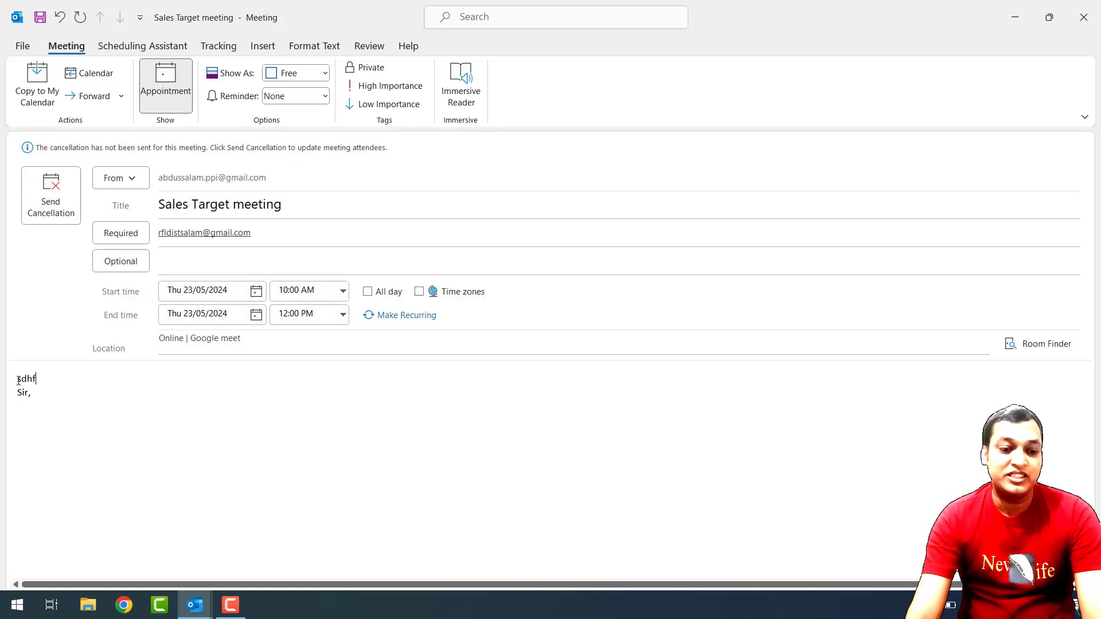
type("Meeting ")
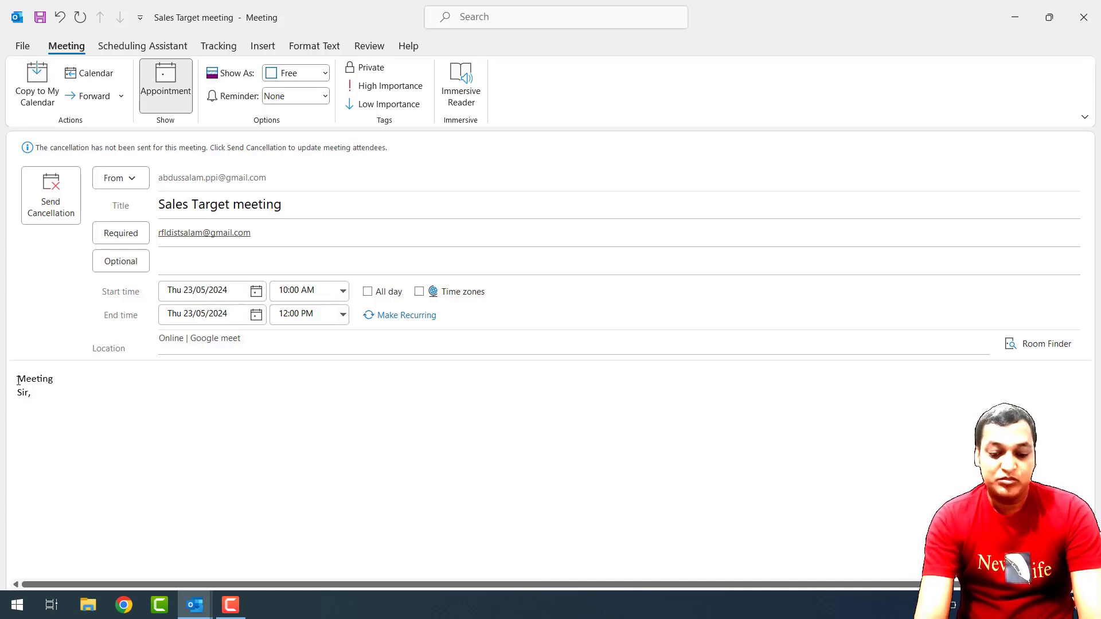
type("pos")
type("pond")
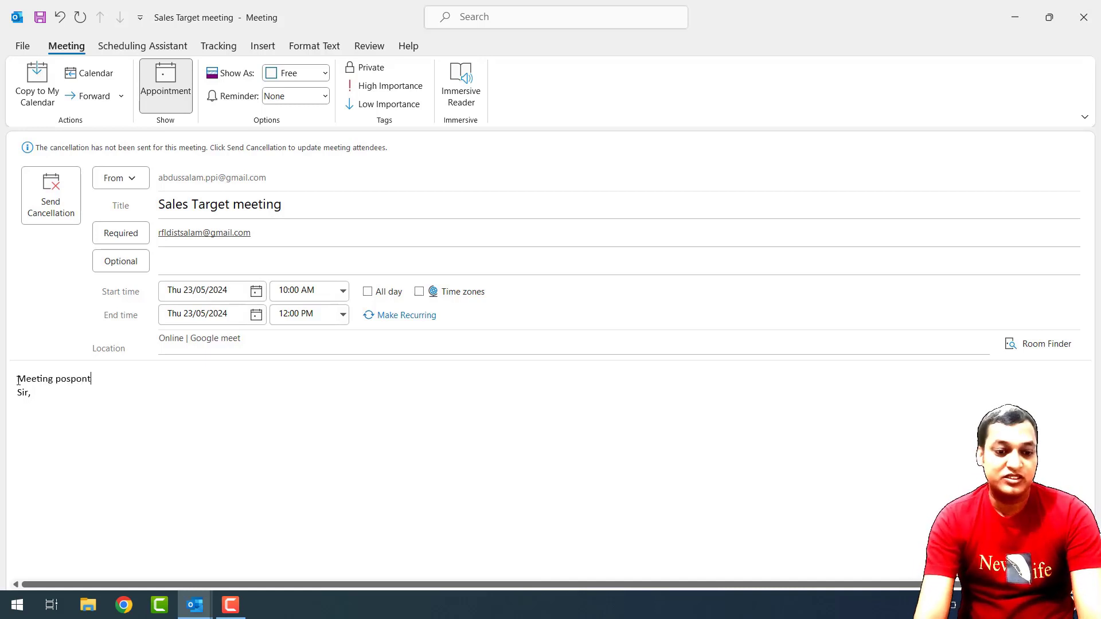
key("BackSpace")
key("BackSpace")
key("BackSpace")
key("BackSpace")
key("BackSpace")
key("BackSpace")
key("BackSpace")
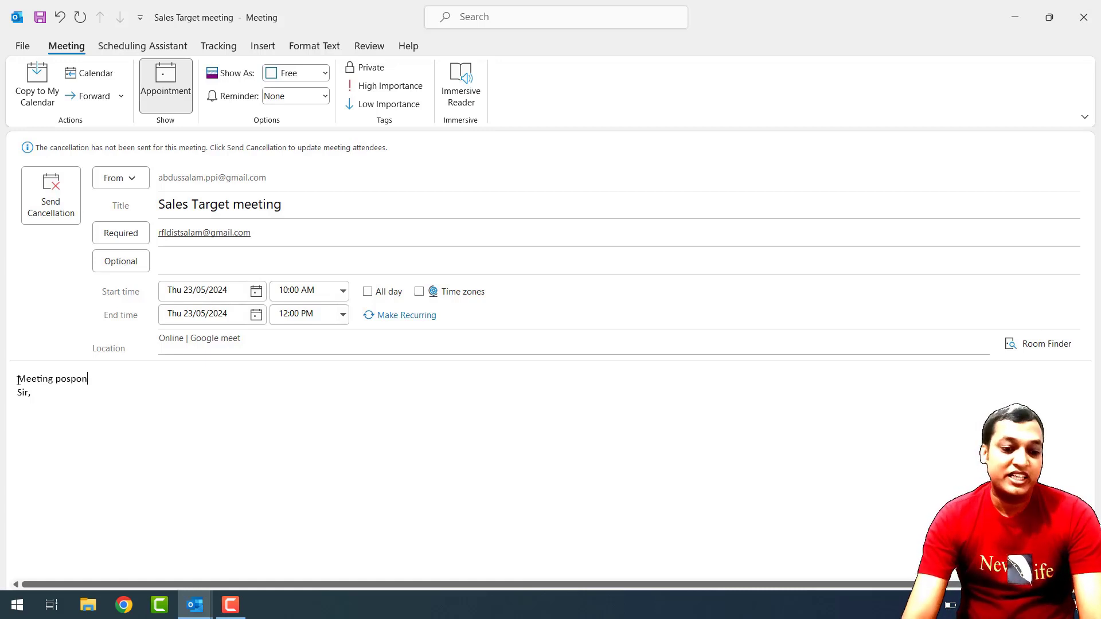
type("canec")
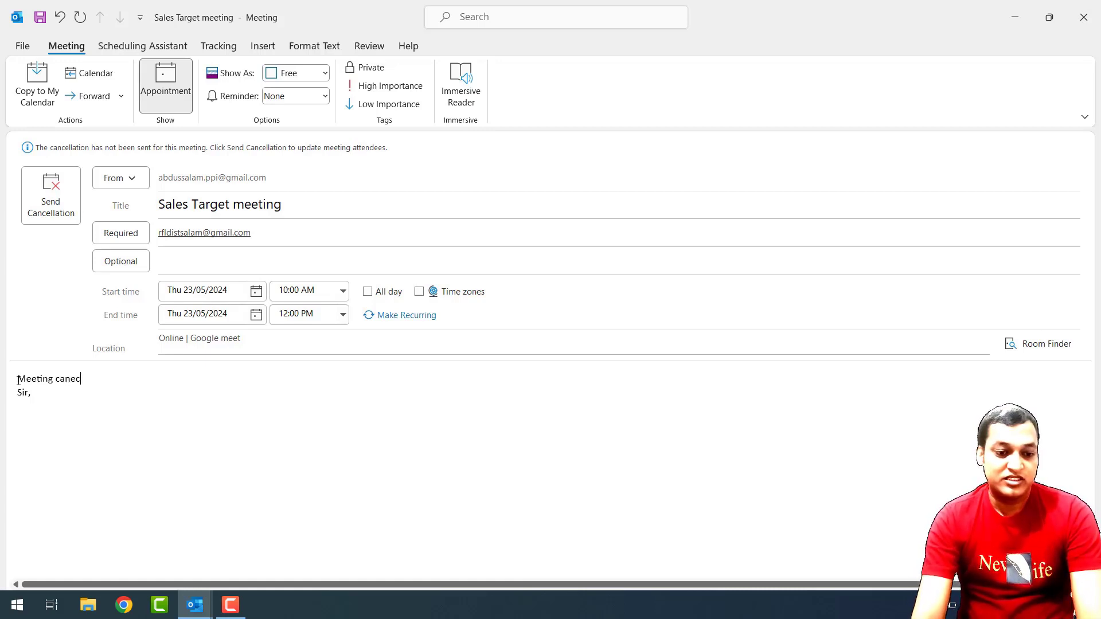
key("BackSpace")
key("BackSpace")
type("celled")
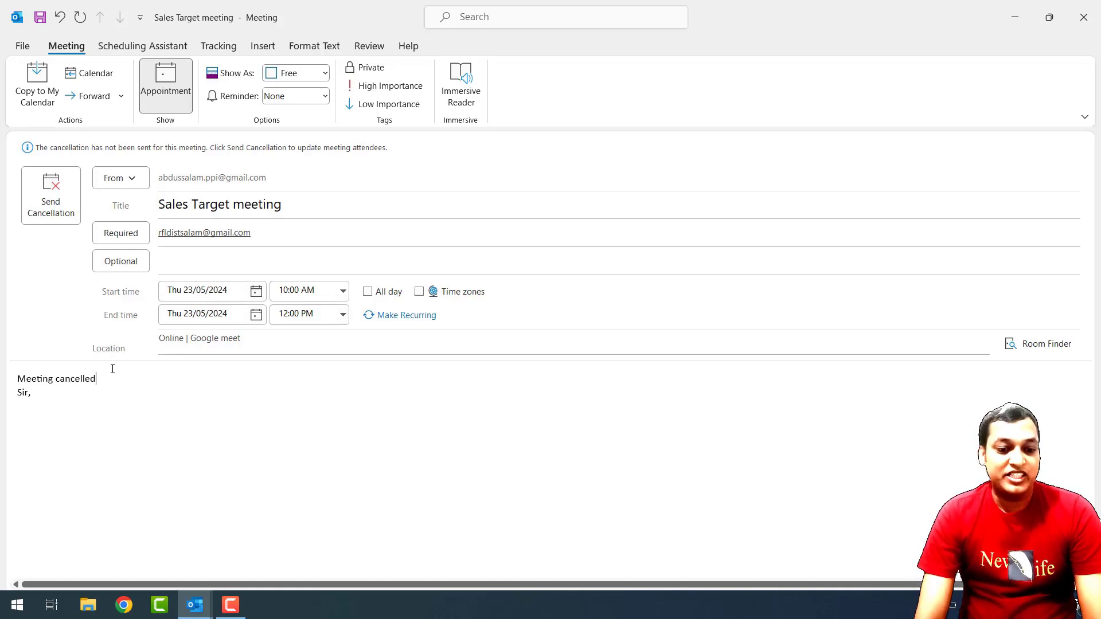
Make the 'Meeting cancelled' line red and three sizes larger, then send the cancellation.
left_click_drag(104, 379, 2, 383)
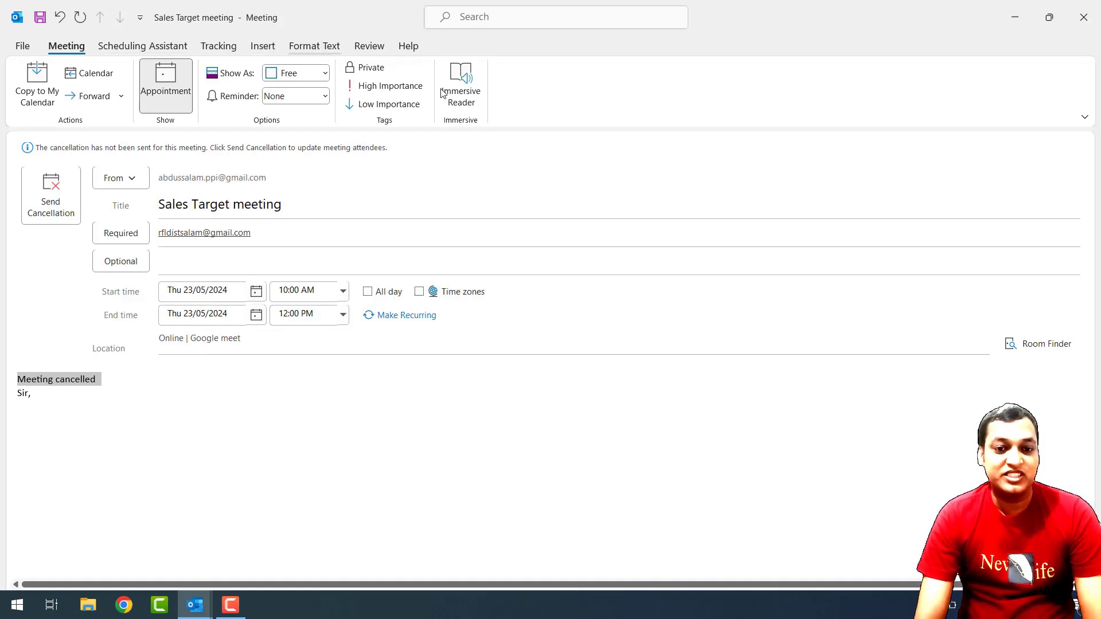
left_click(315, 45)
left_click(296, 99)
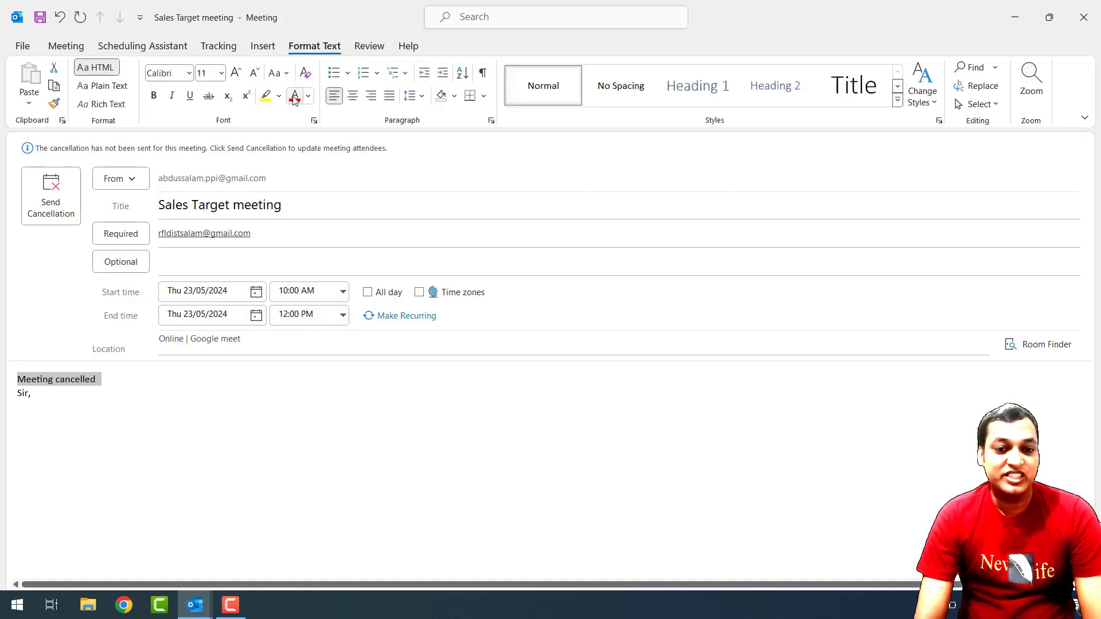
left_click(236, 73)
left_click(235, 74)
left_click(235, 73)
left_click(235, 73)
left_click(236, 73)
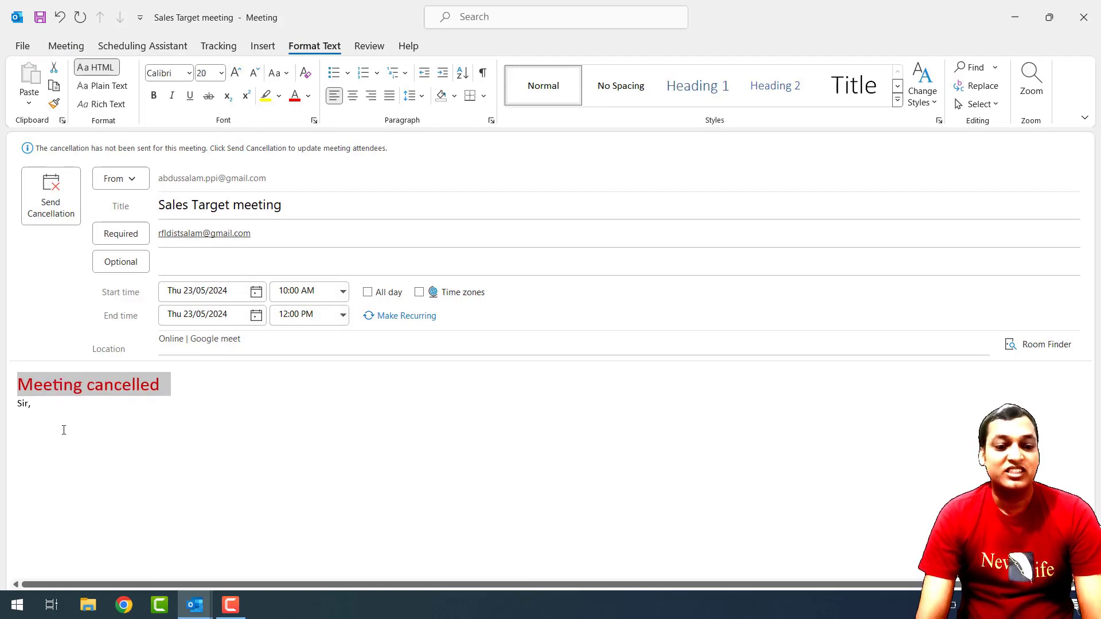
left_click(63, 430)
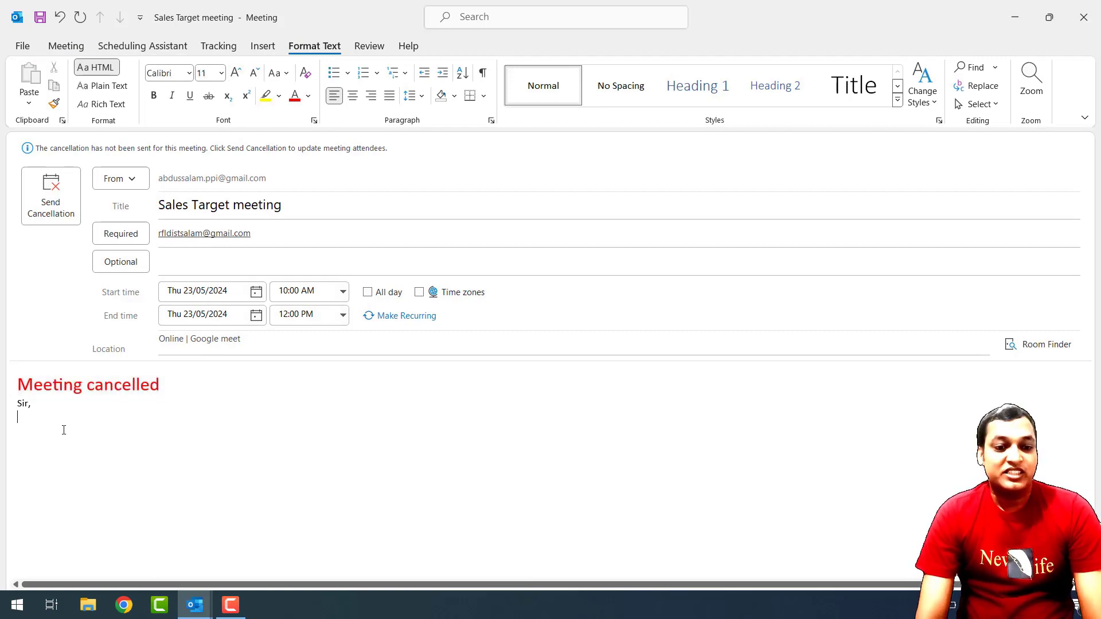
left_click(66, 202)
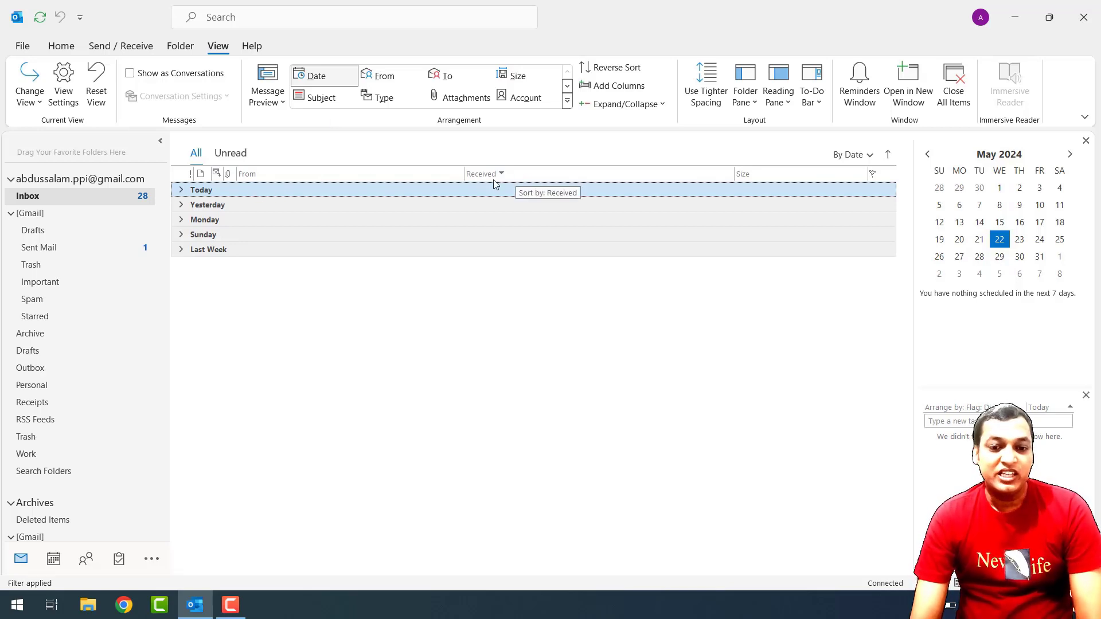
double_click(346, 205)
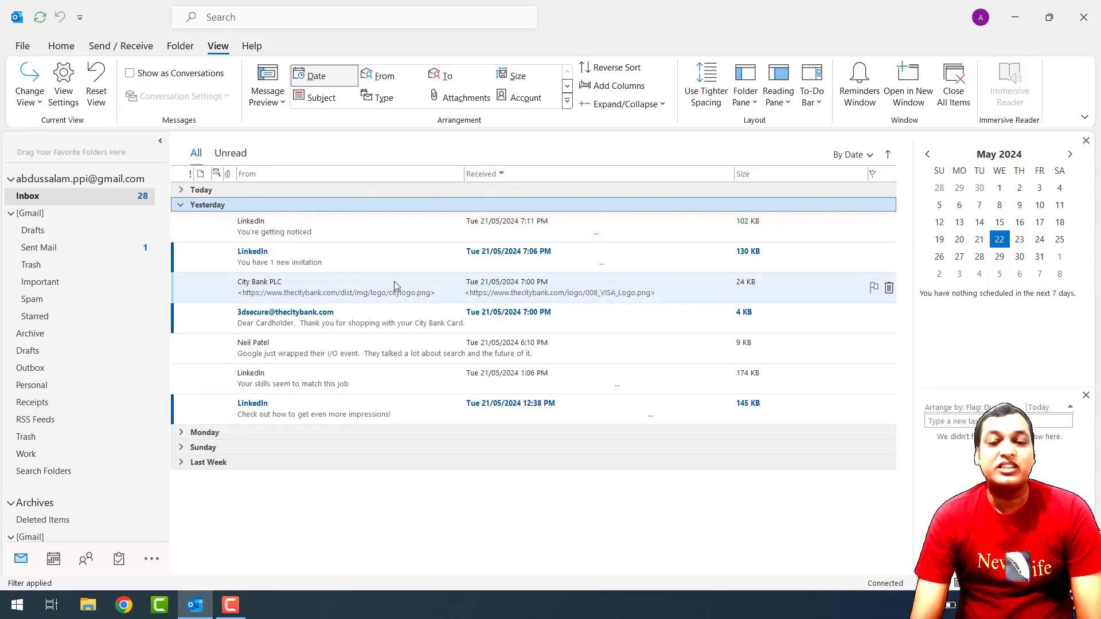
double_click(348, 206)
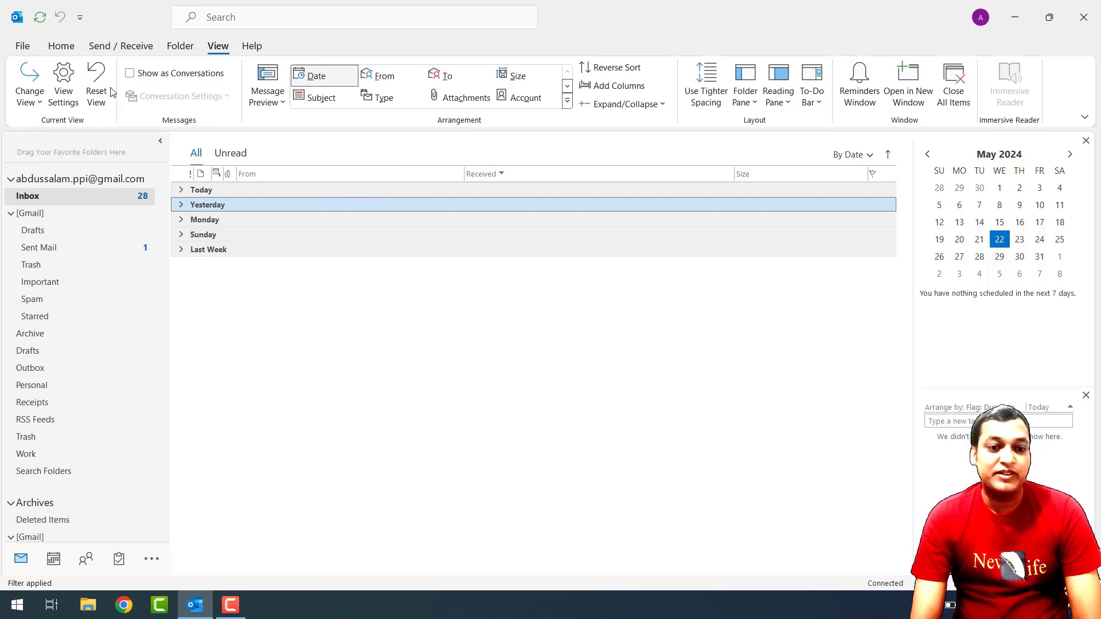
Open the inbox's Advanced View Settings and its Show Columns dialog.
left_click(65, 92)
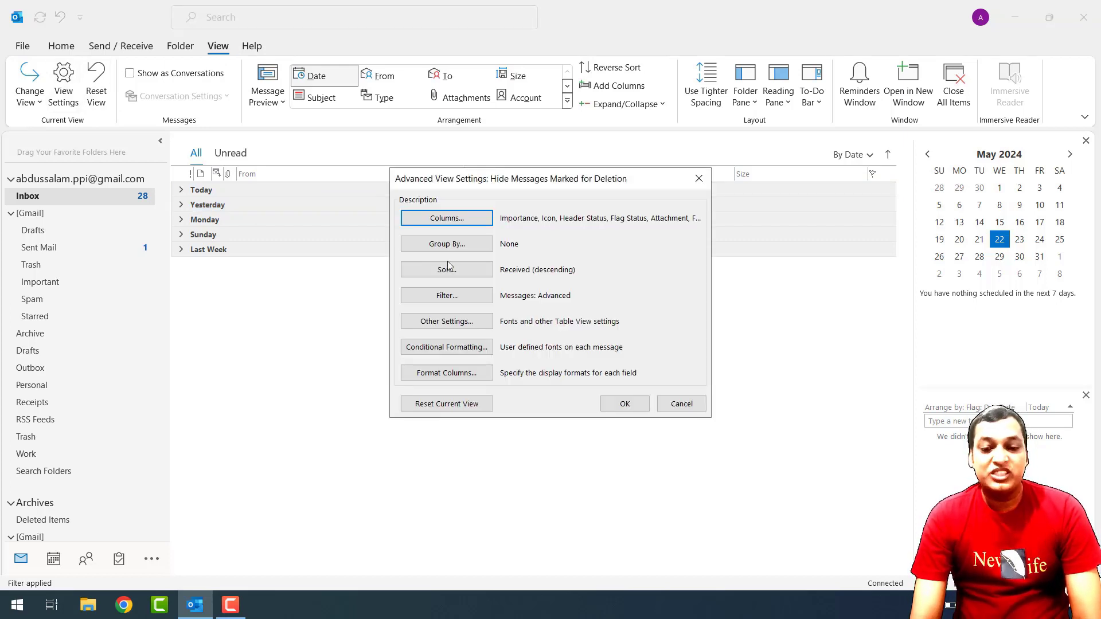
left_click(444, 218)
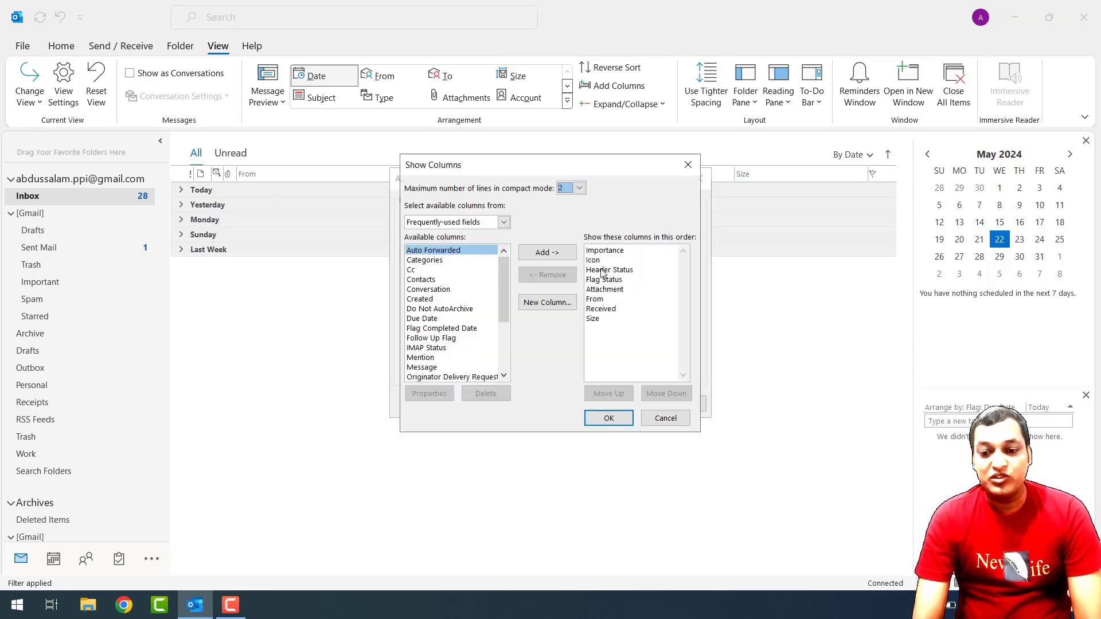
left_click_drag(539, 174, 510, 274)
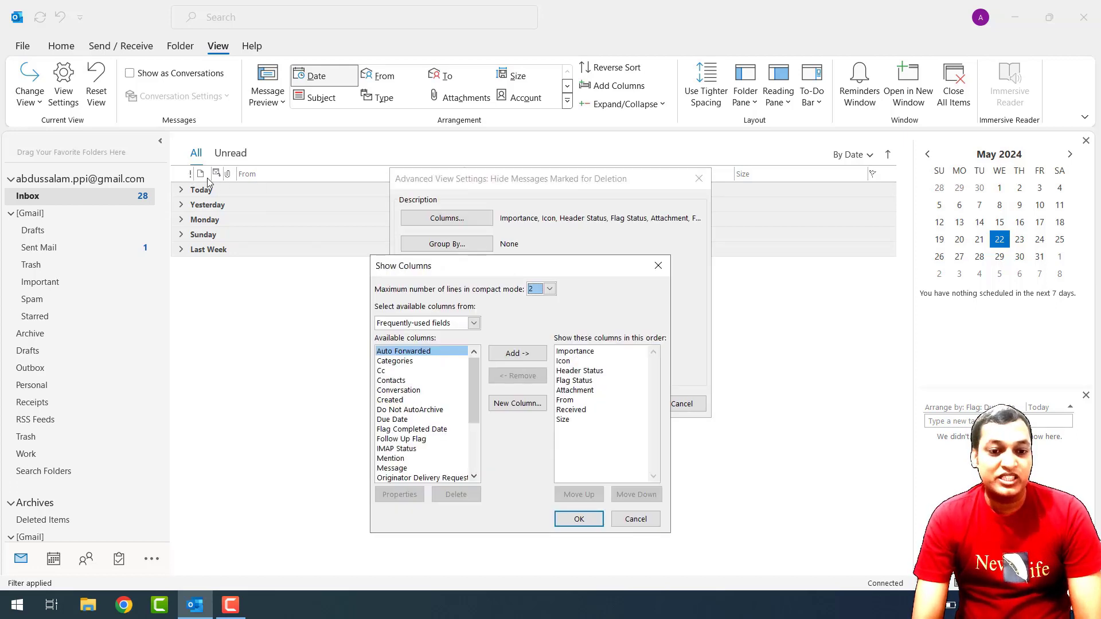
Review the current column order and select Subject among the available columns.
left_click(568, 371)
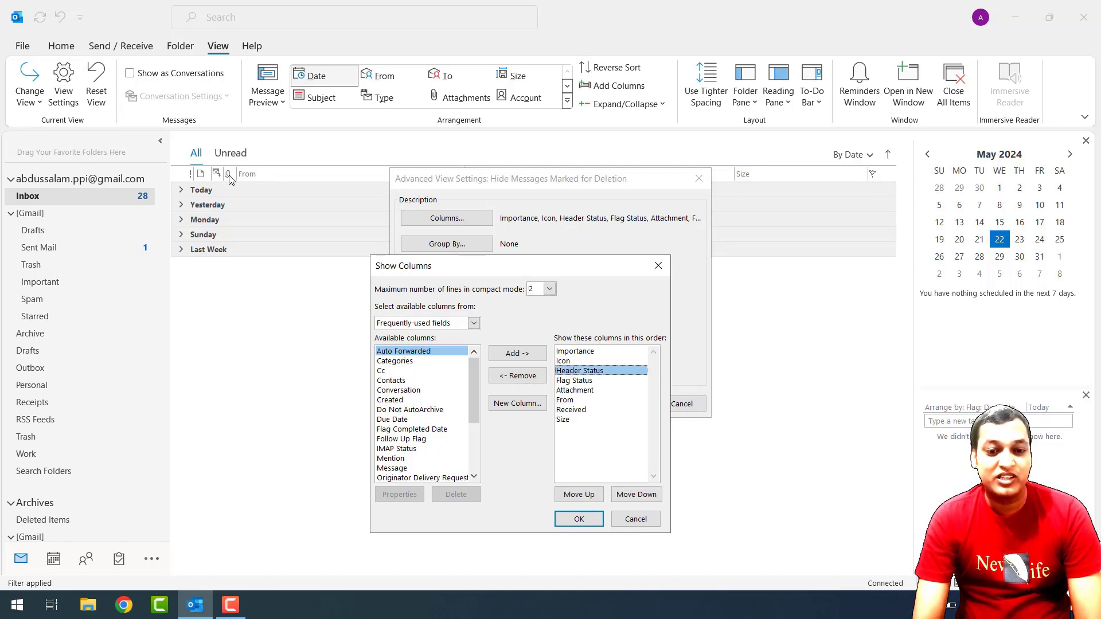
left_click(569, 390)
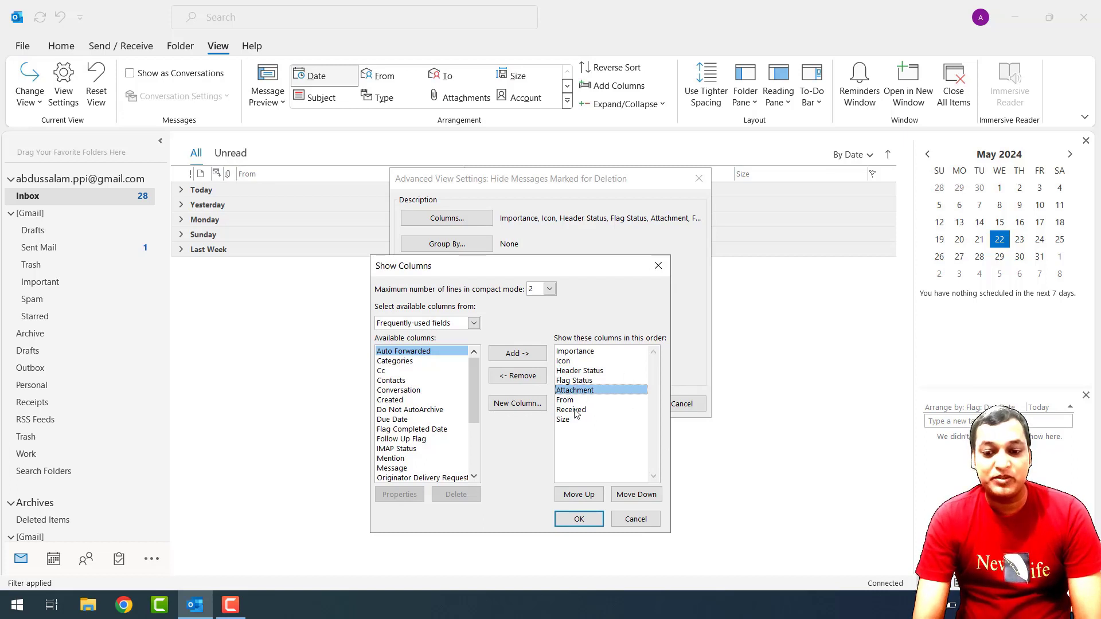
left_click(576, 410)
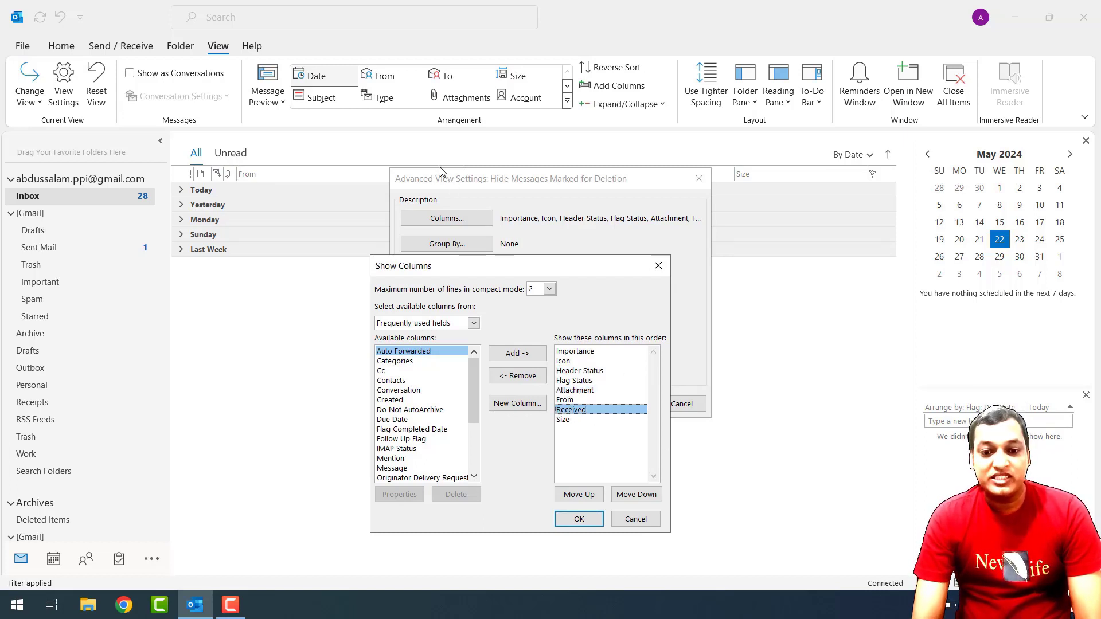
left_click(565, 420)
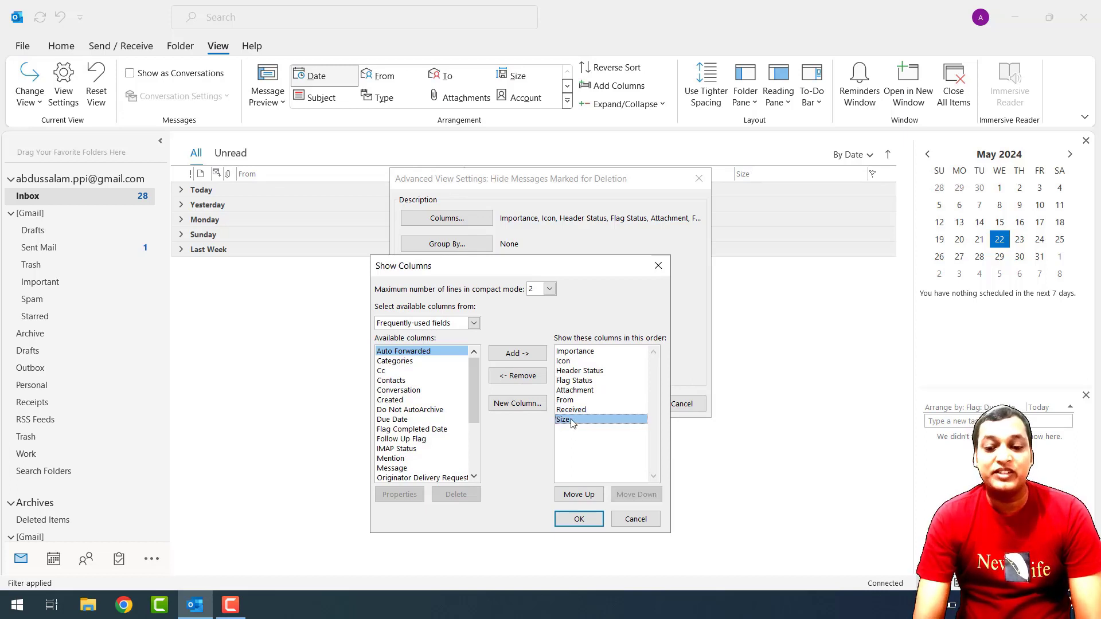
left_click(576, 381)
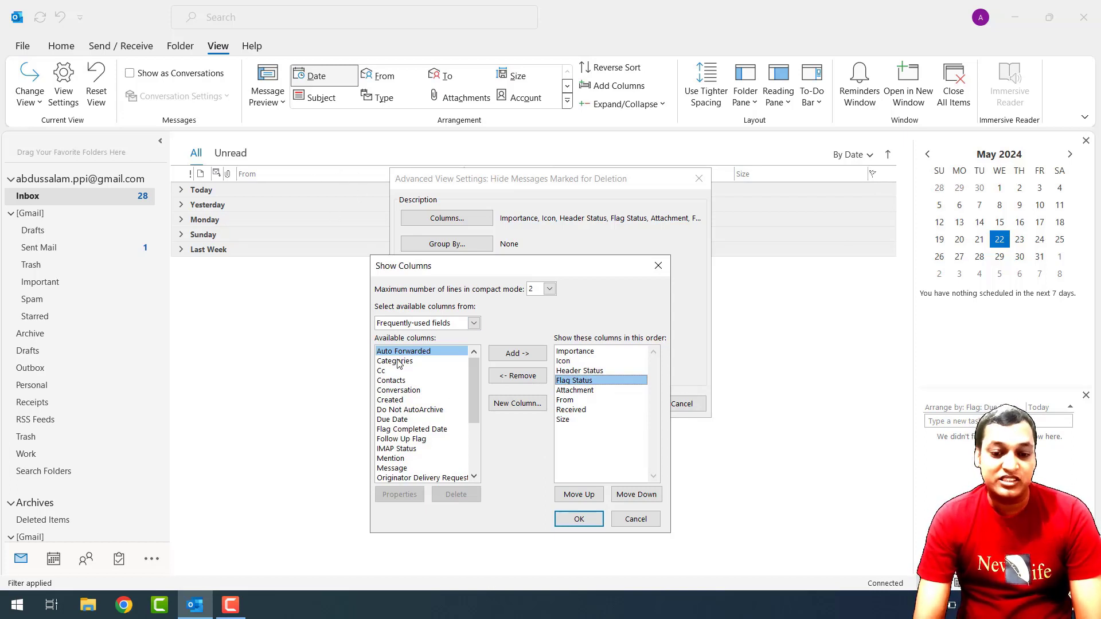
left_click(402, 429)
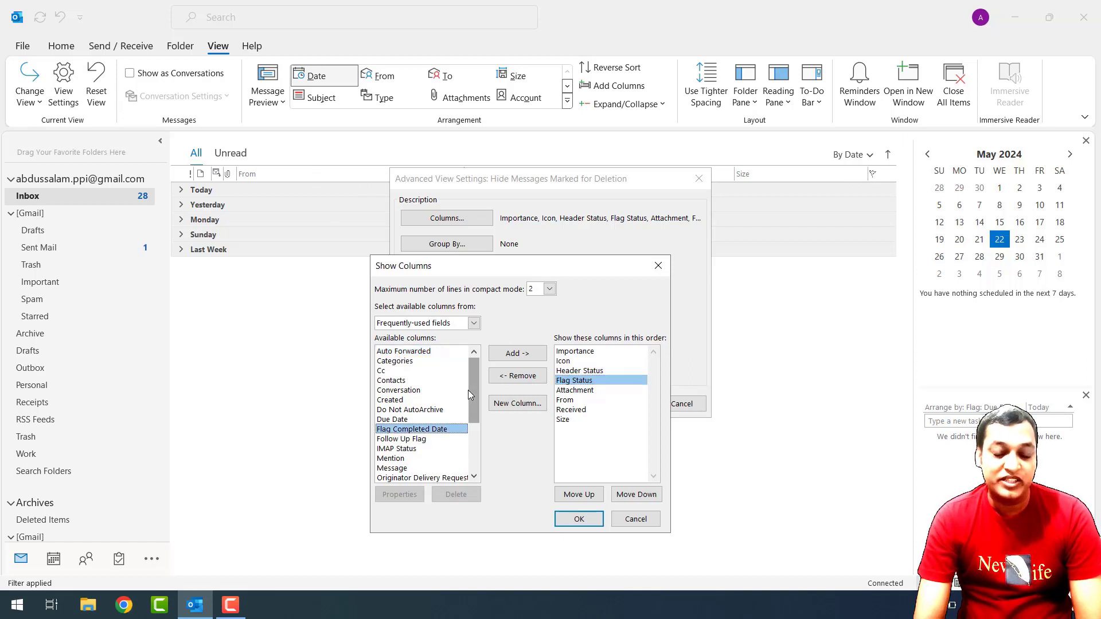
left_click_drag(473, 392, 473, 461)
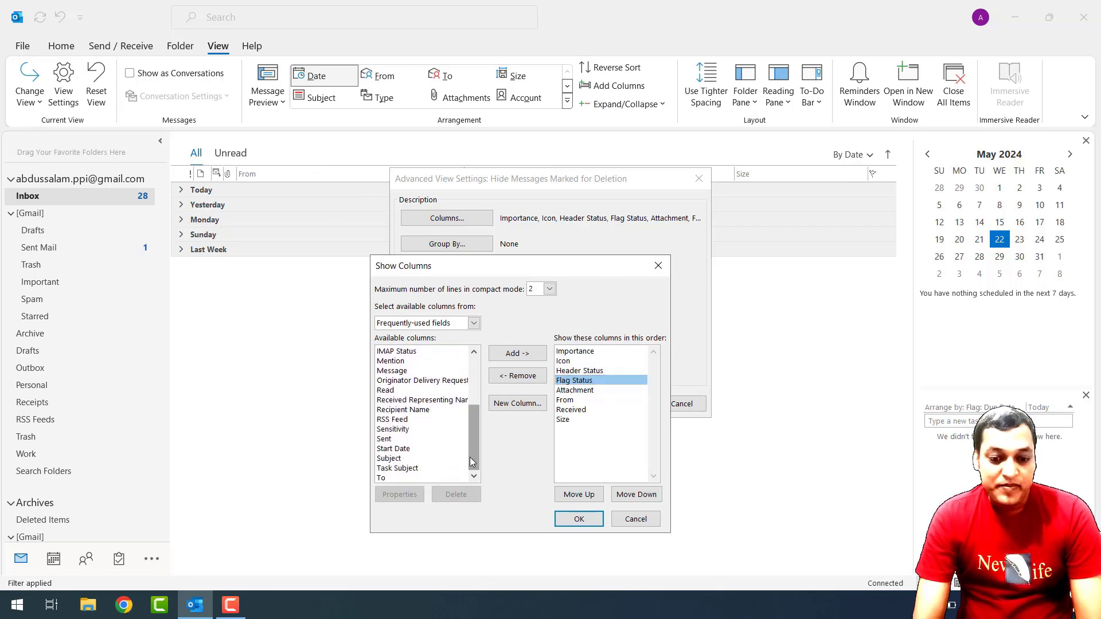
left_click(392, 460)
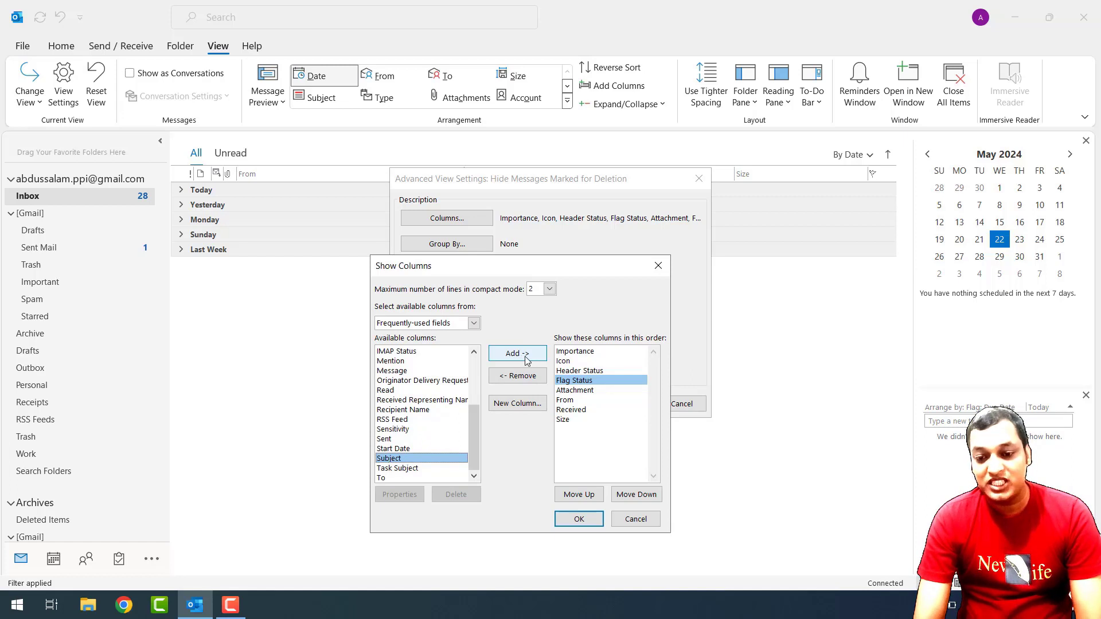
Add Subject to the shown columns, move it down twice to follow From, and confirm.
left_click(508, 360)
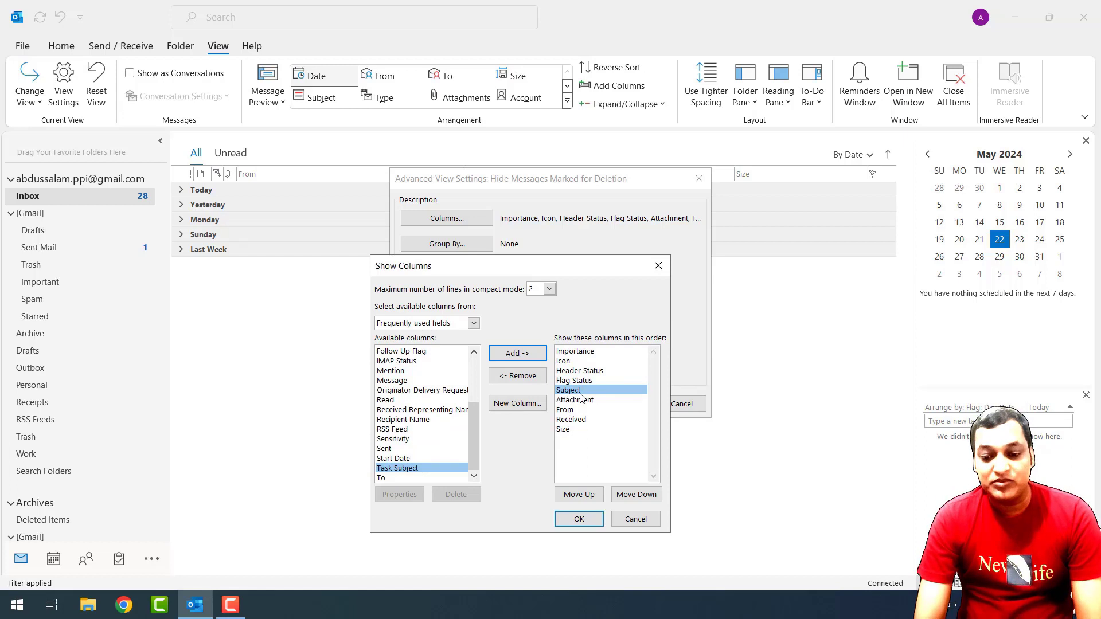
left_click(639, 499)
left_click(640, 499)
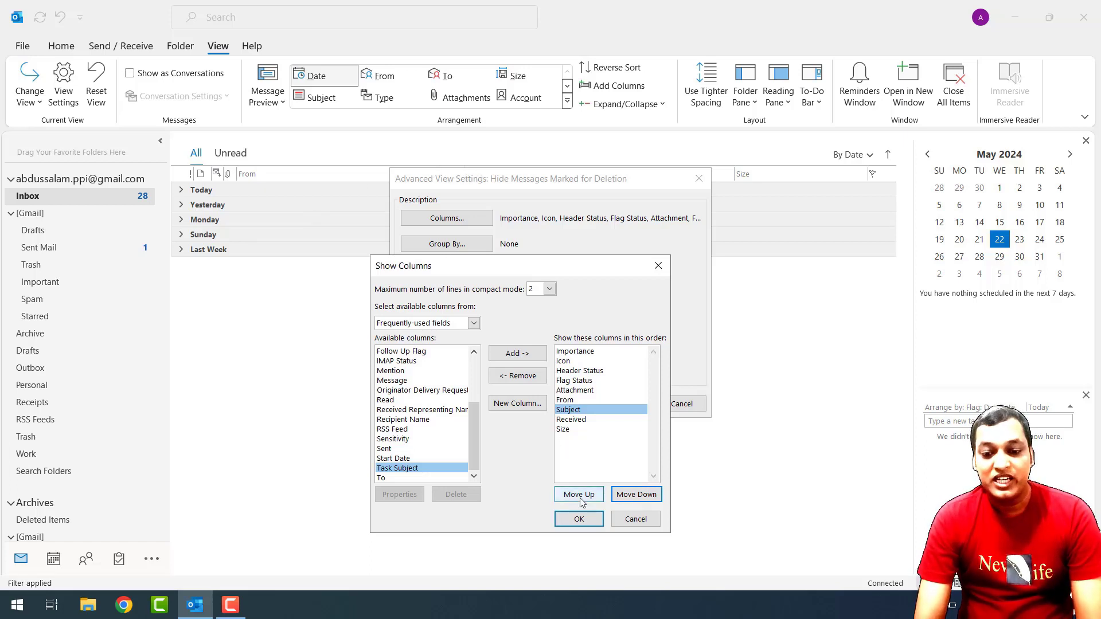
left_click(562, 430)
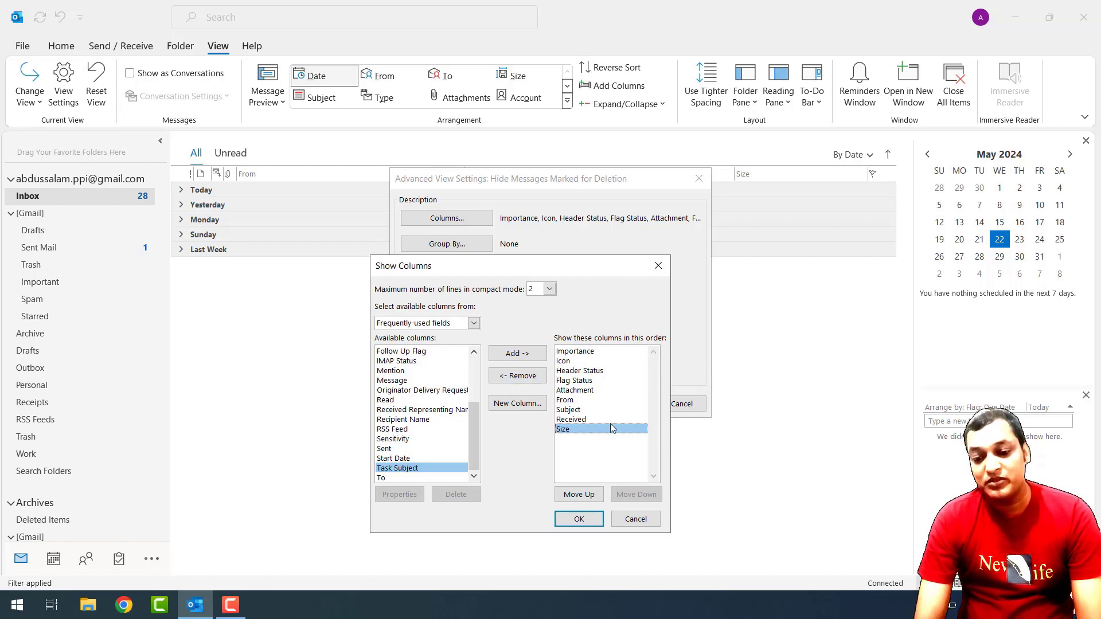
left_click(571, 411)
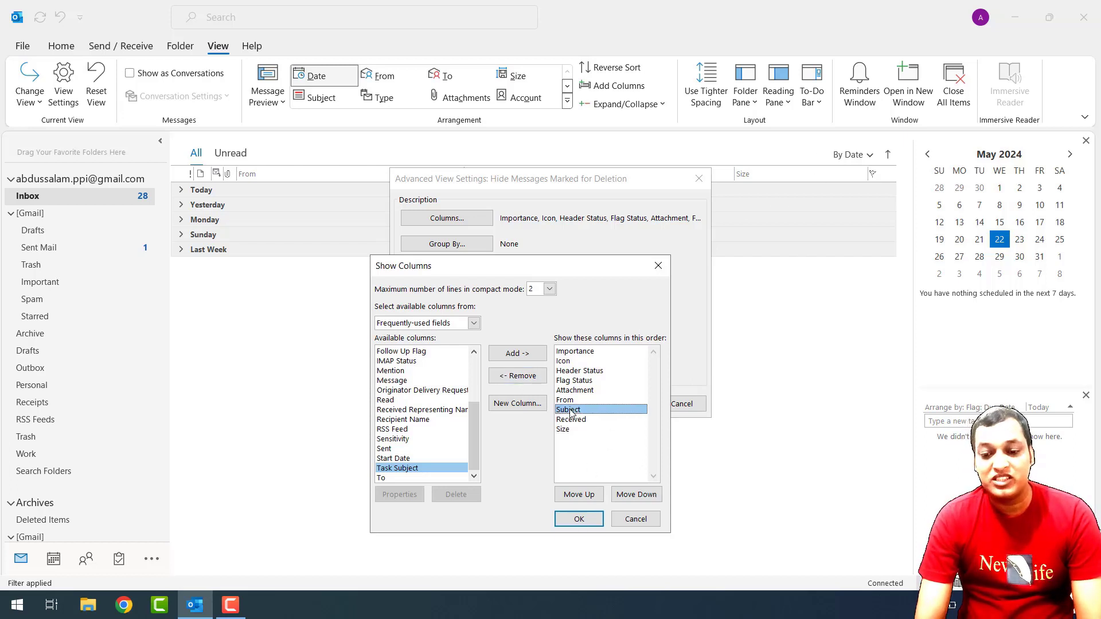
left_click(580, 520)
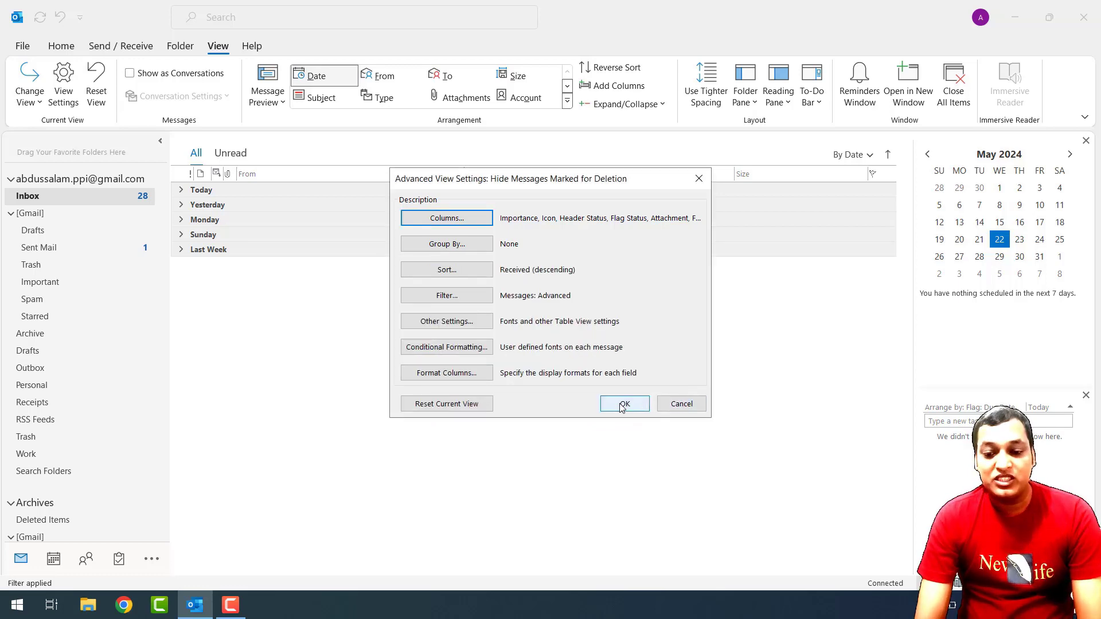
Apply the view settings and drag the From column border so Subject gets more room.
left_click(621, 406)
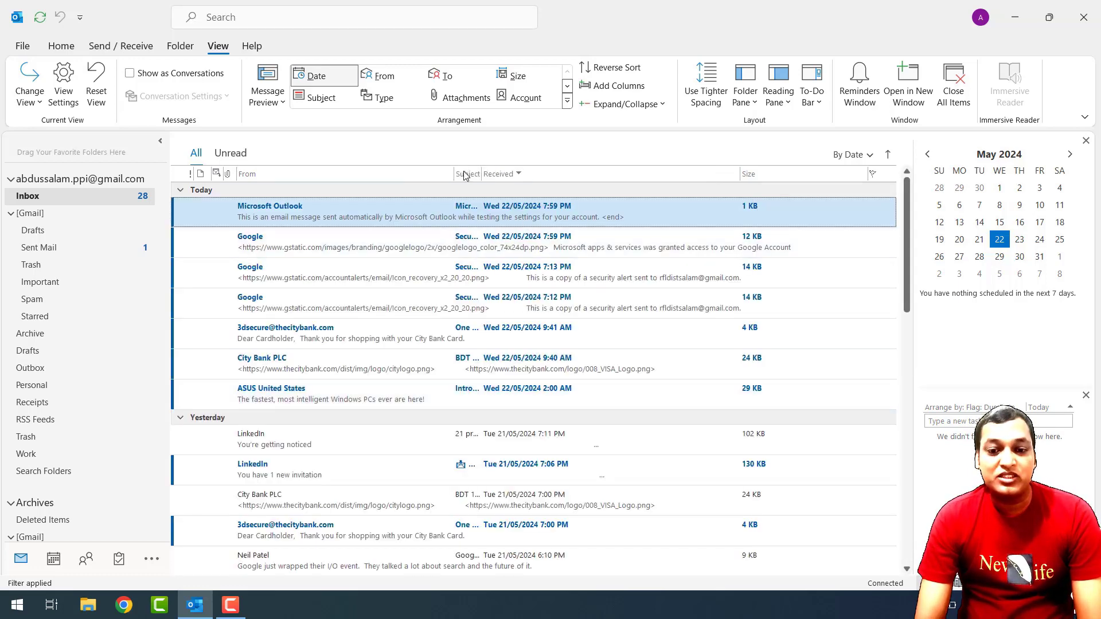
left_click_drag(453, 174, 604, 172)
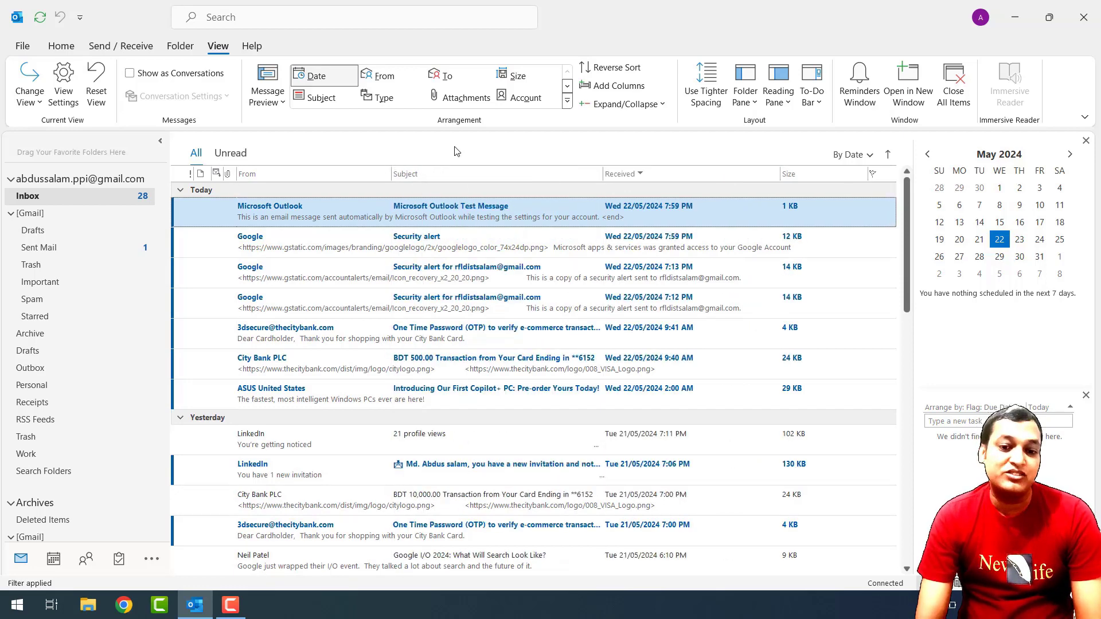